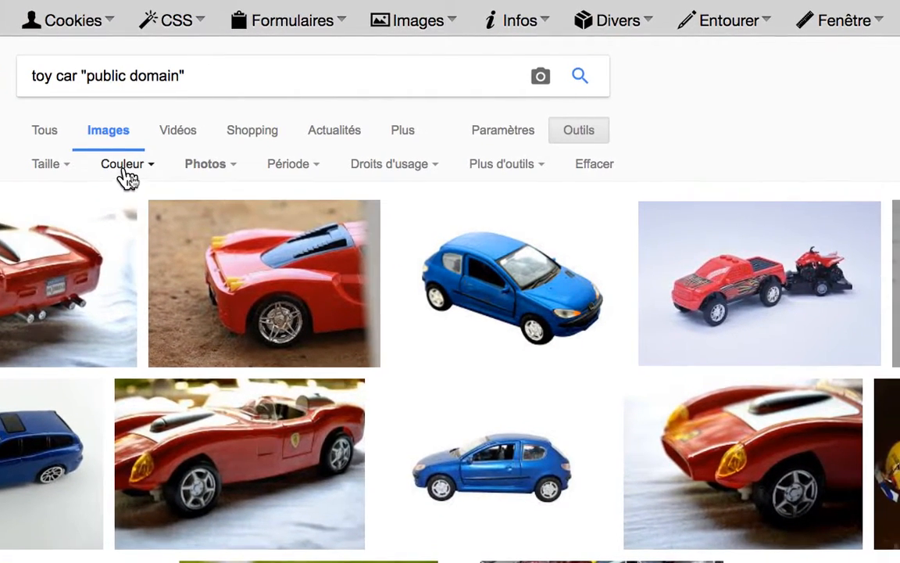
click(125, 173)
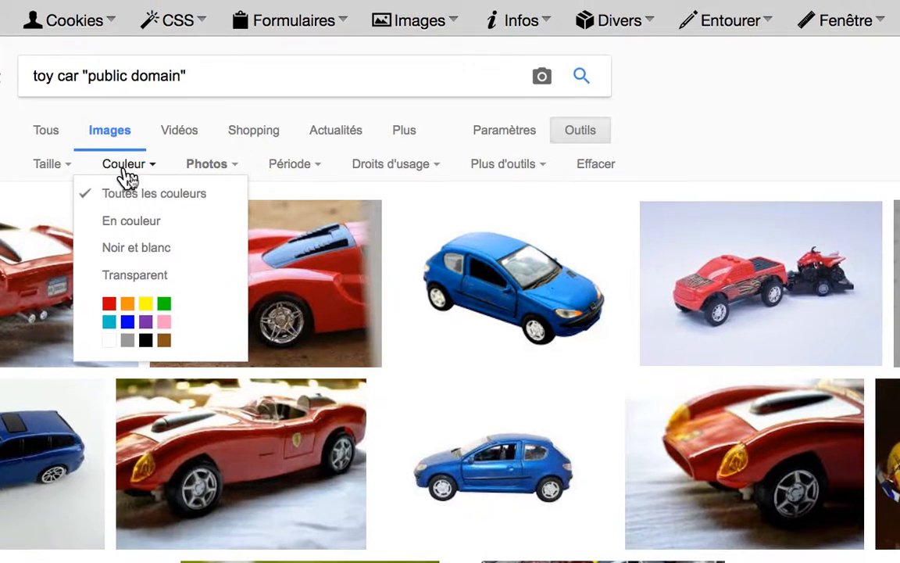
click(125, 156)
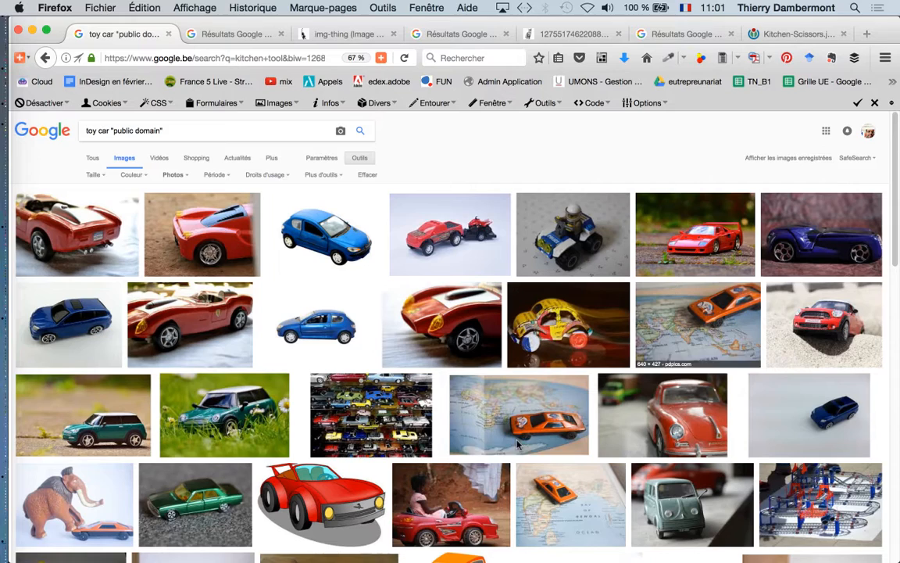
Open the photo of the green toy car with white roof from the image results at full size in its own tab.
super+click(59, 426)
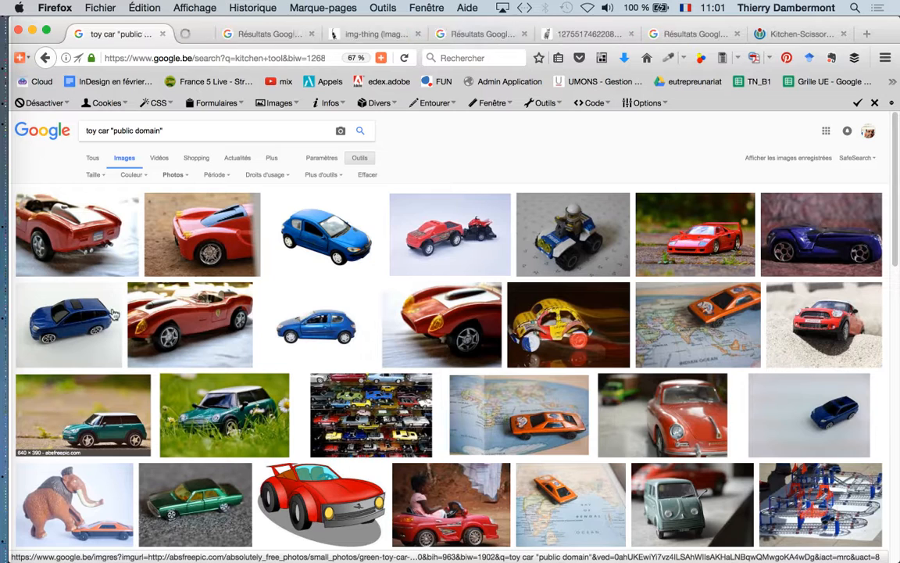
click(207, 34)
click(694, 301)
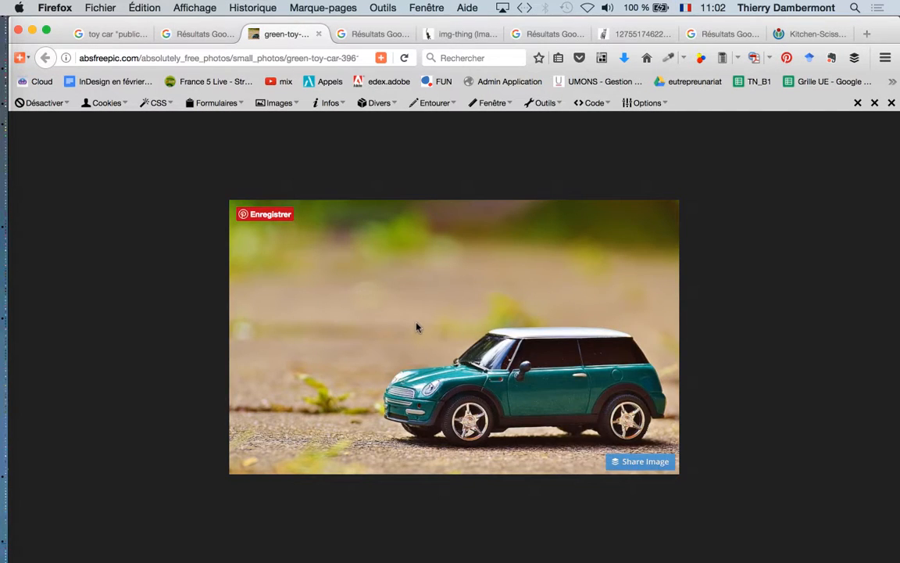
Save the green car photo as green-toy-car-3961x2419_75051.jpg in the Links folder inside InDesign jour 4.
right_click(375, 242)
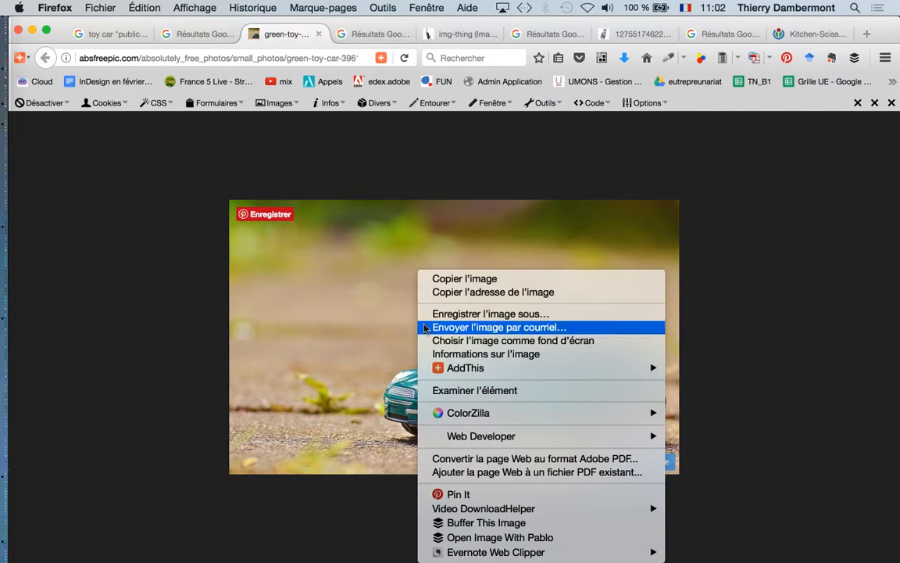
click(493, 312)
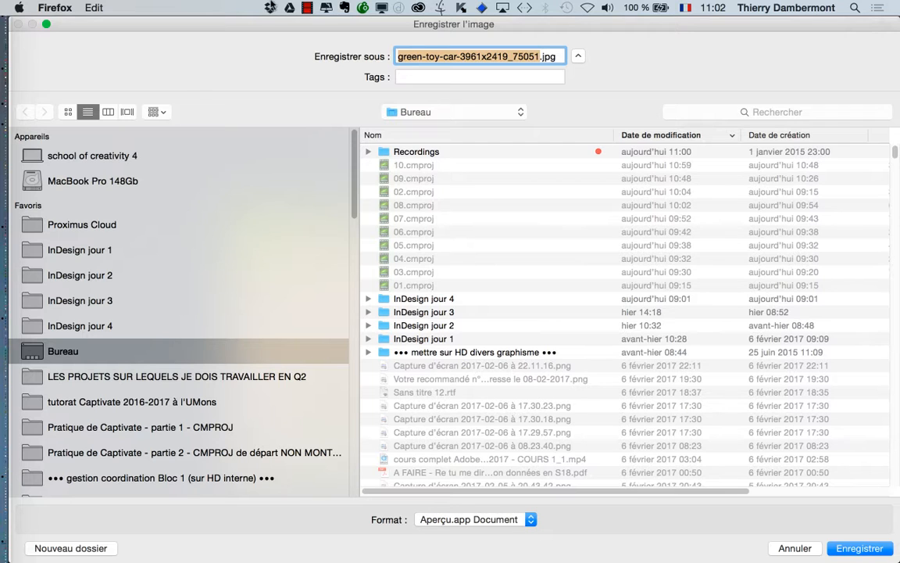
mouse_move(251, 22)
mouse_down()
mouse_move(753, 269)
mouse_move(728, 506)
mouse_move(347, 166)
mouse_move(260, 20)
mouse_up()
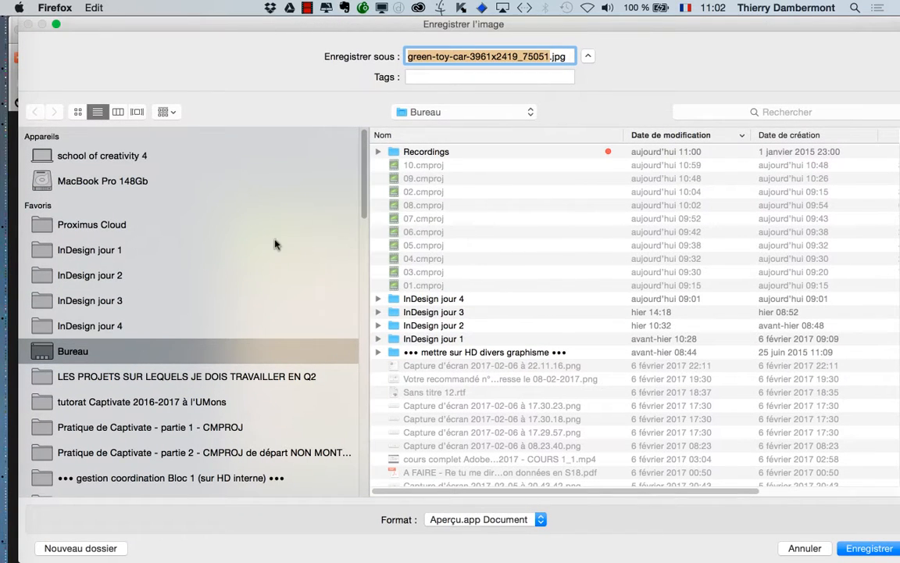
click(147, 326)
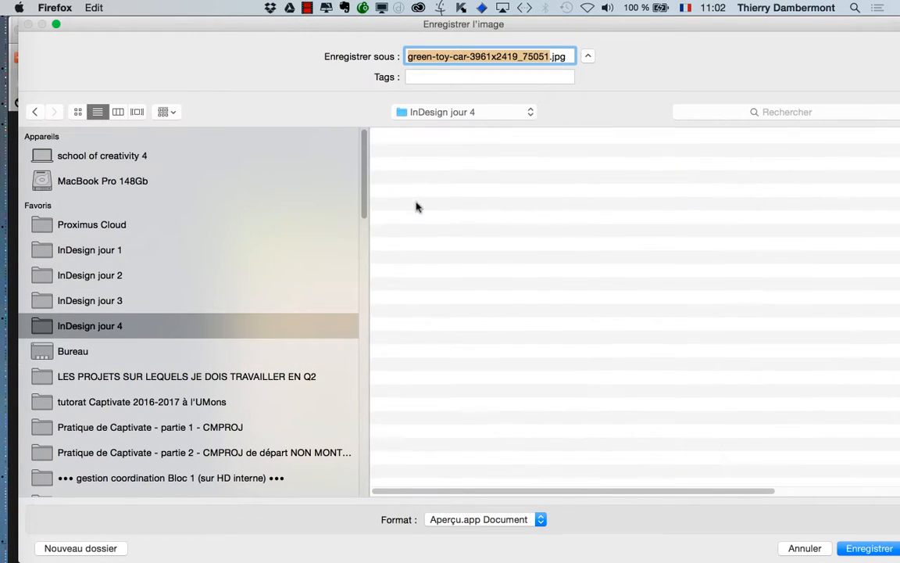
double_click(415, 151)
double_click(431, 154)
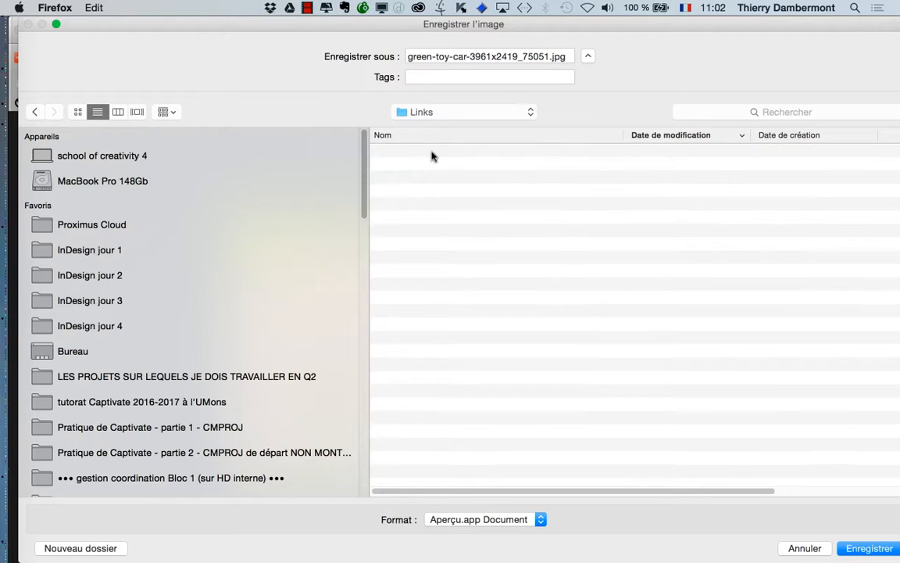
click(859, 548)
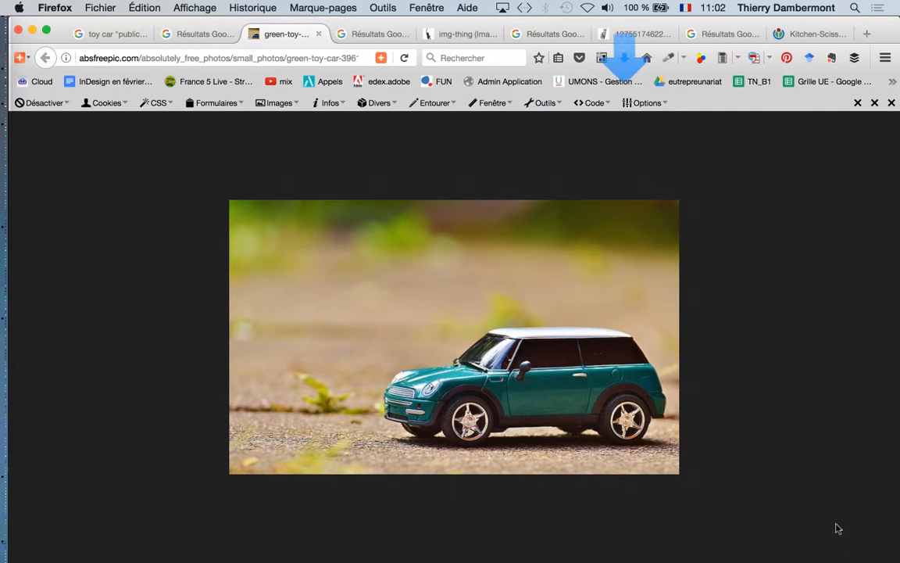
Switch to Photoshop and open green-toy-car-3961x2419_75051.jpg from the Links folder.
click(32, 32)
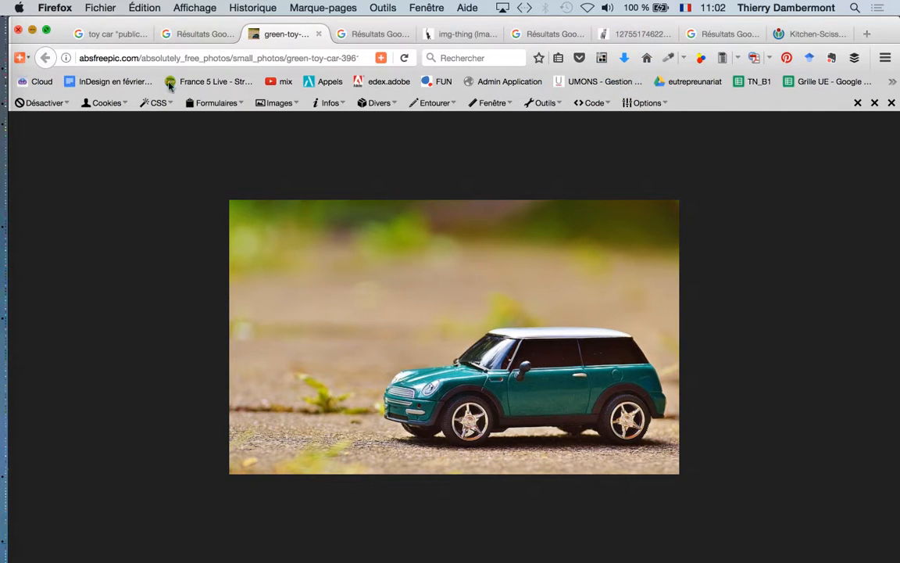
key(super+Tab)
key(Tab)
key(Tab)
click(385, 301)
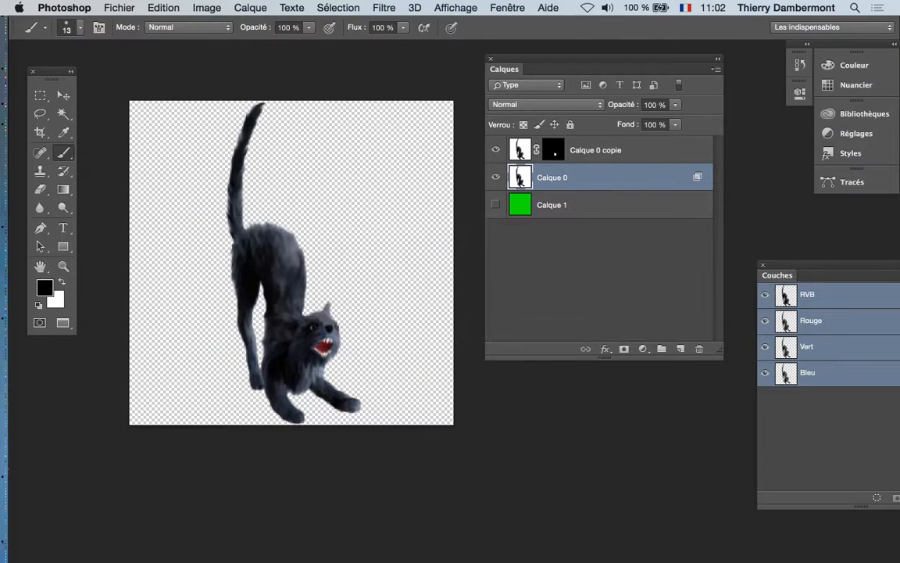
click(119, 7)
click(116, 36)
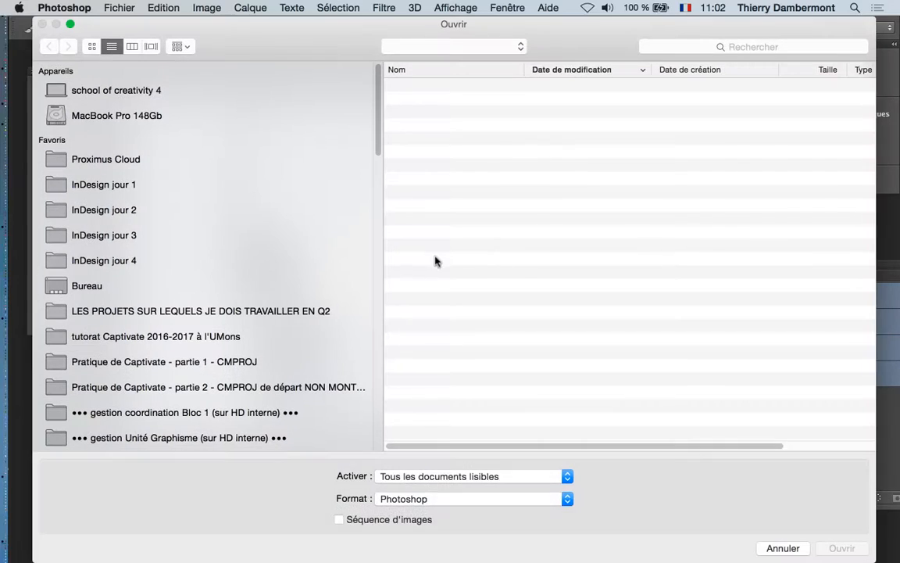
click(432, 86)
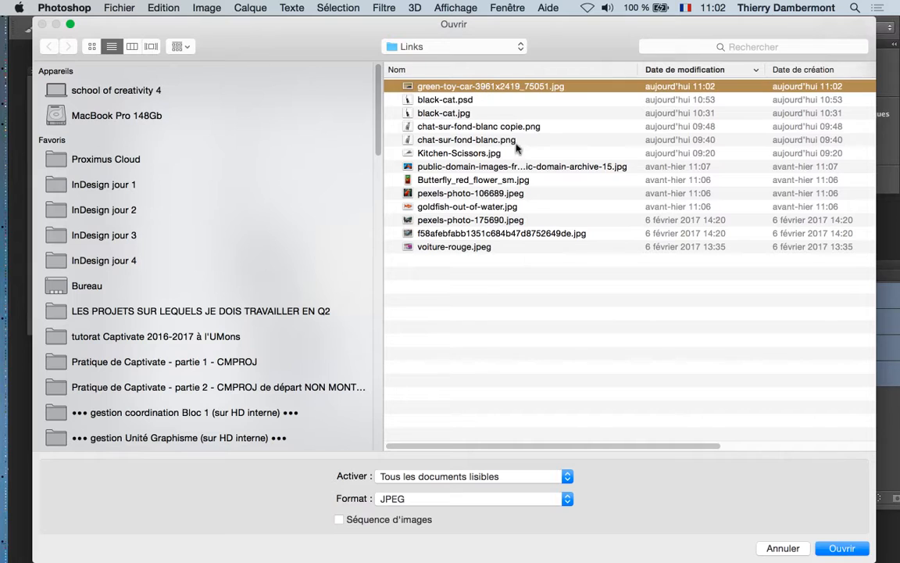
click(842, 549)
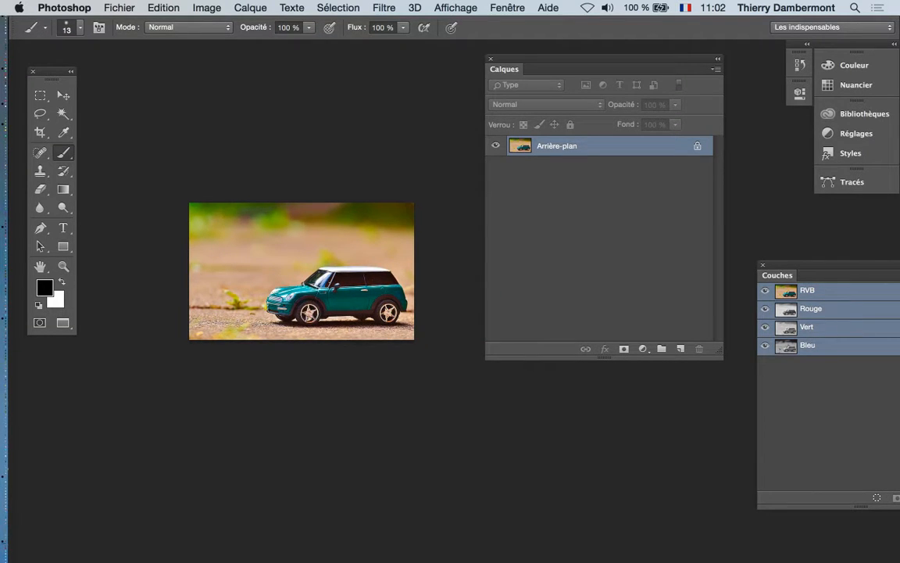
Assign the sRGB IEC61966-2.1 colour profile to the car photo.
drag(516, 64, 647, 68)
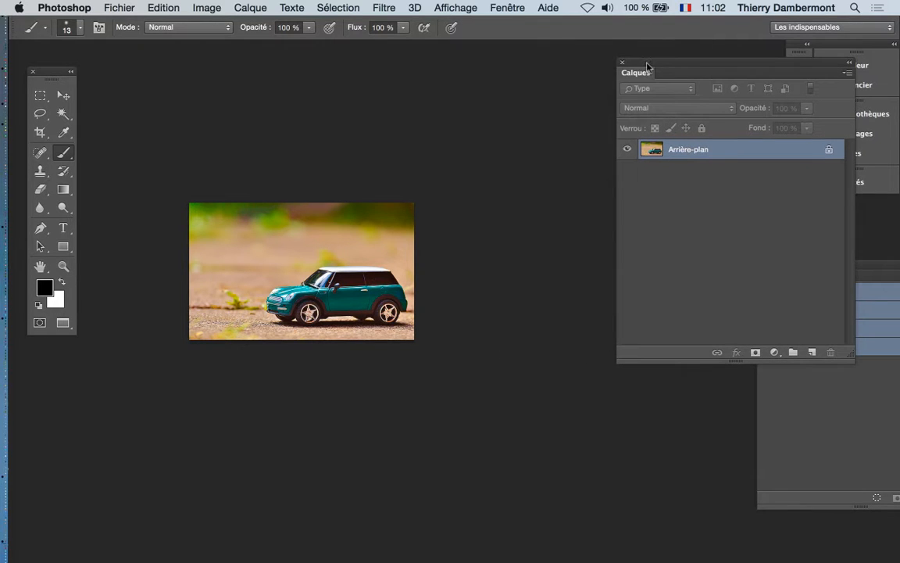
scroll(324, 300, up, 5)
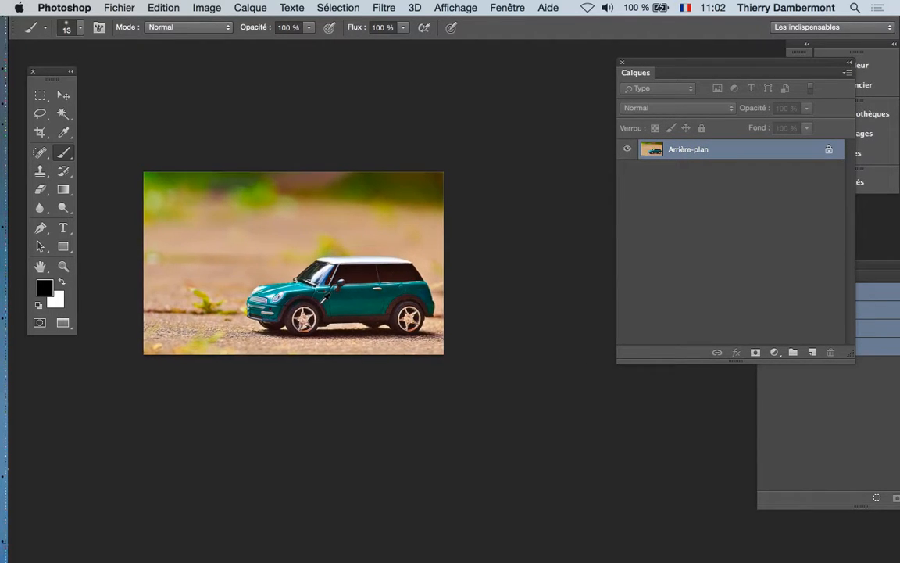
scroll(322, 301, up, 4)
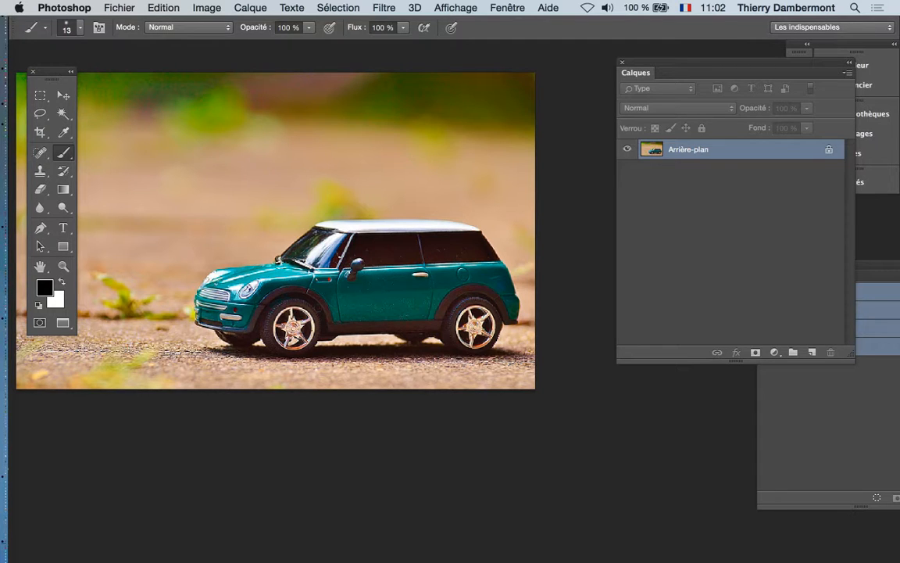
click(162, 9)
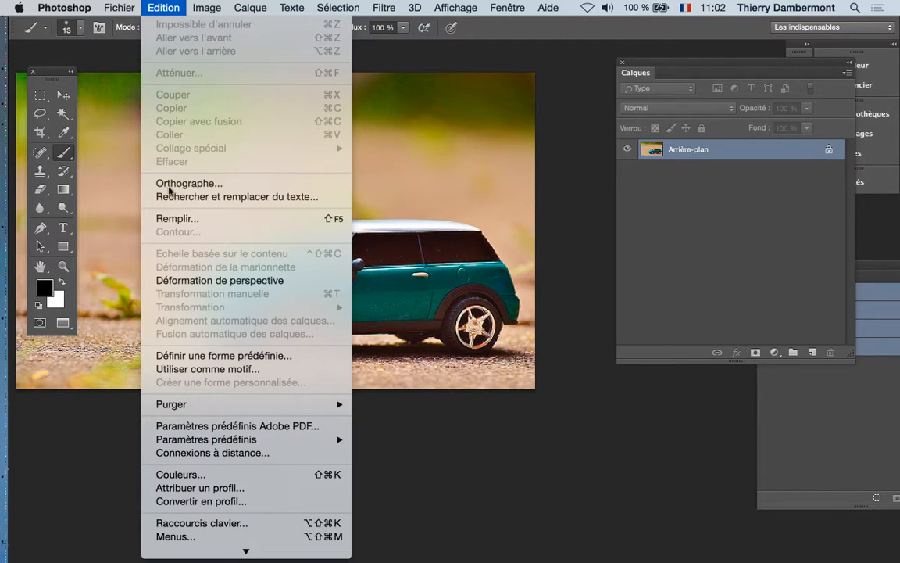
click(238, 486)
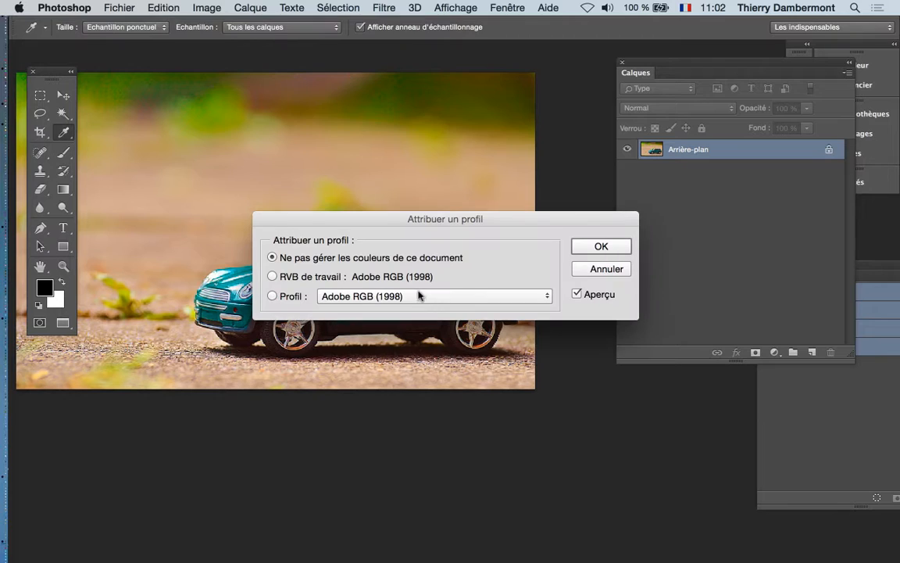
click(281, 296)
drag(300, 223, 528, 62)
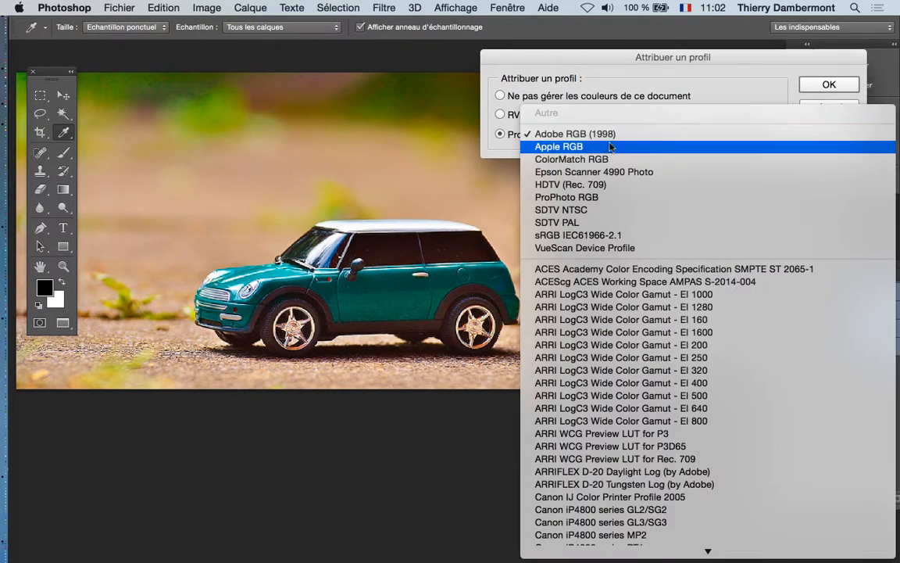
click(614, 134)
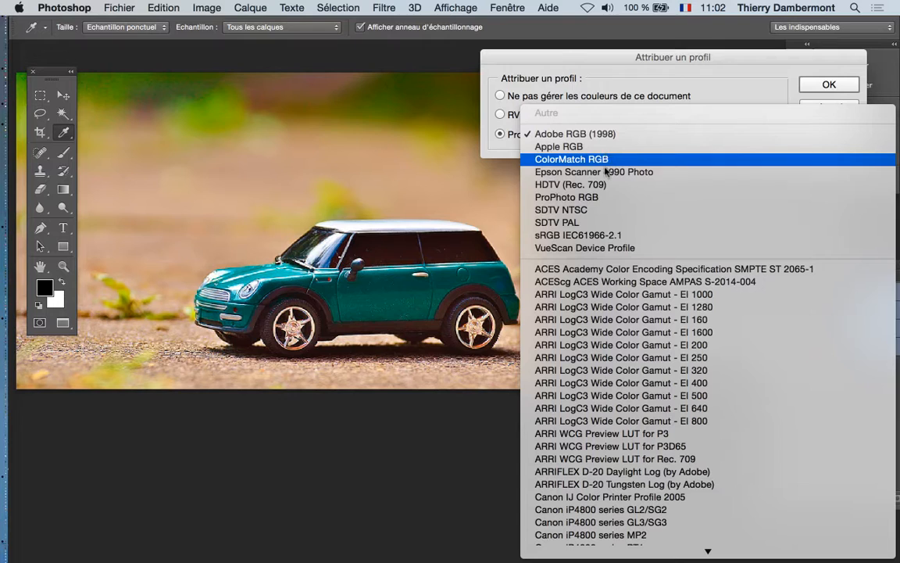
click(598, 235)
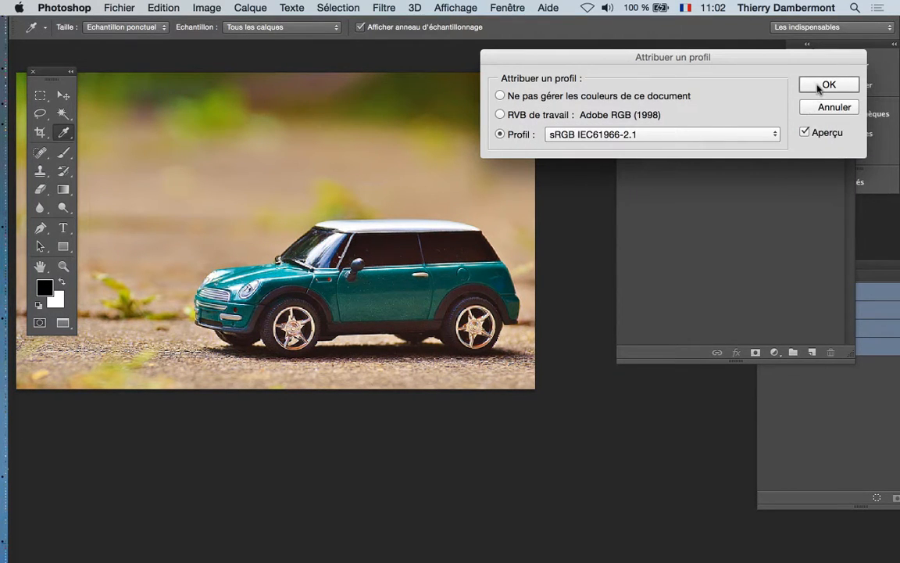
click(825, 85)
key(b)
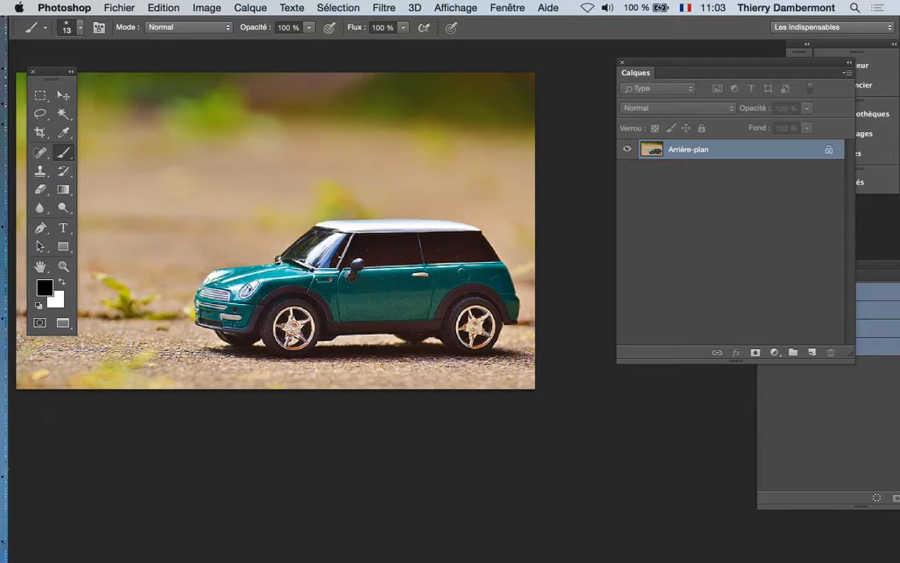
Display the Tracés panel as a floating window and close the Calques panel.
scroll(198, 275, up, 2)
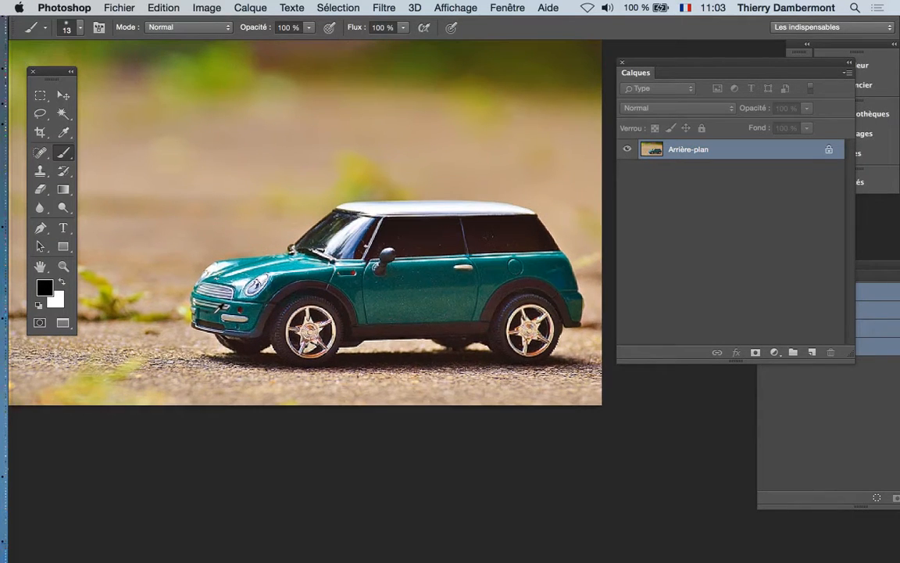
drag(345, 298, 267, 282)
scroll(270, 286, up, 1)
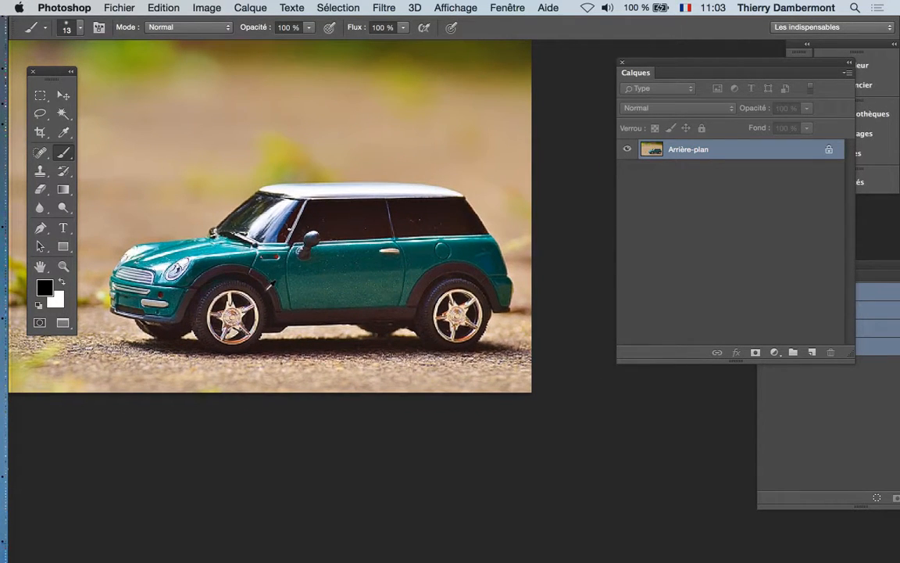
drag(356, 288, 381, 265)
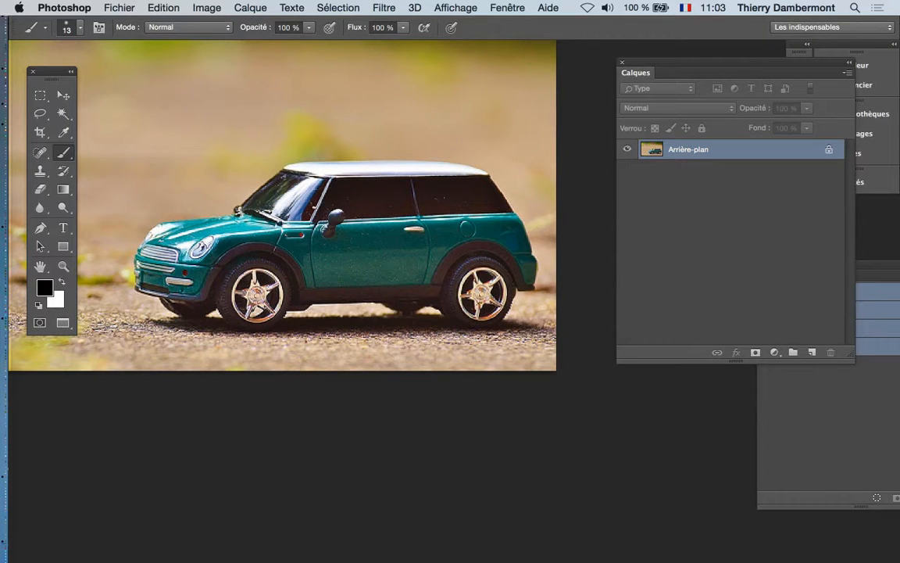
click(508, 7)
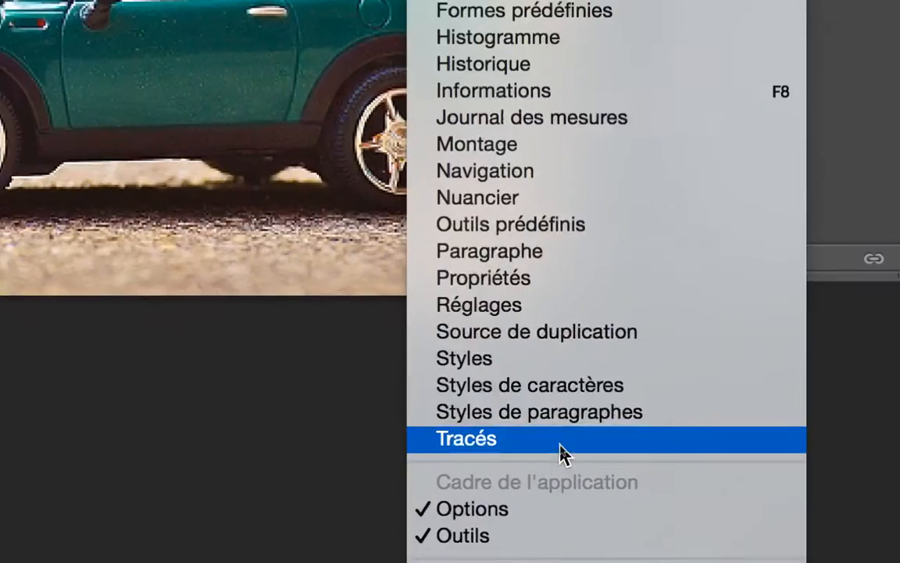
click(560, 447)
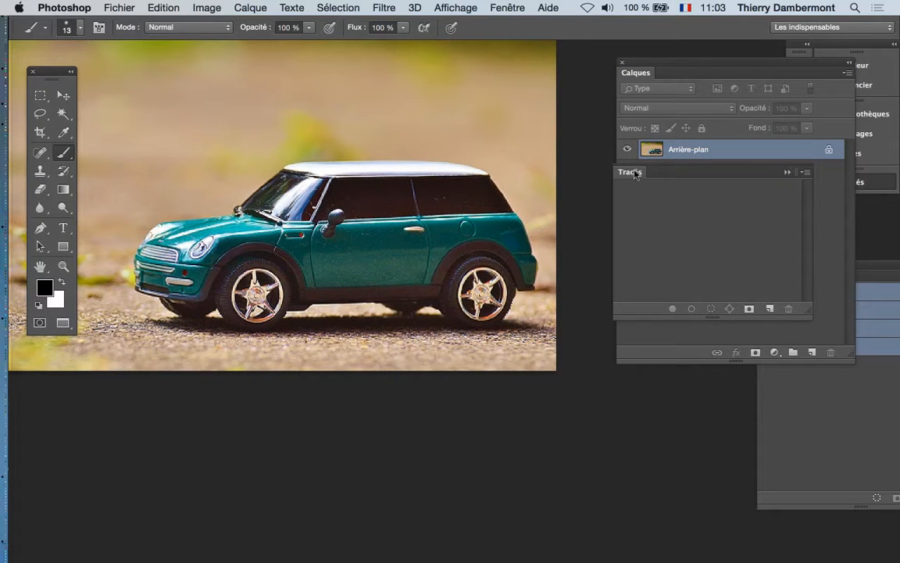
drag(634, 173, 461, 177)
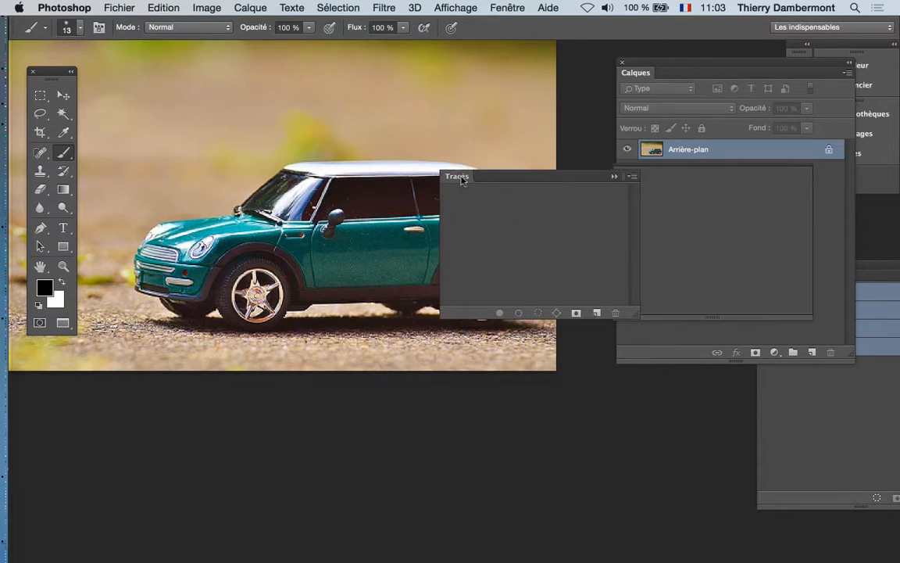
click(623, 64)
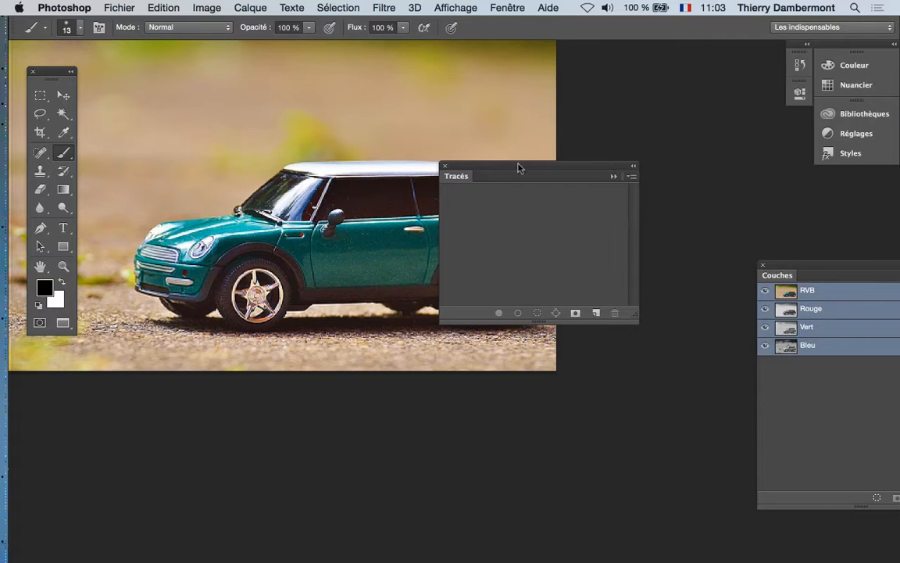
Shrink the Tracés panel, place it beside the car photo and create a new empty path in it.
drag(518, 166, 613, 81)
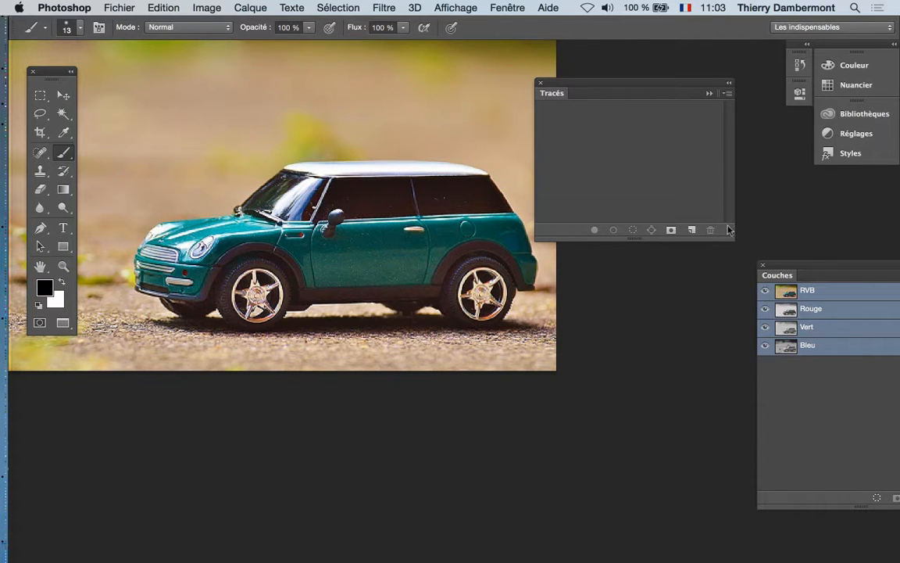
drag(732, 229, 727, 200)
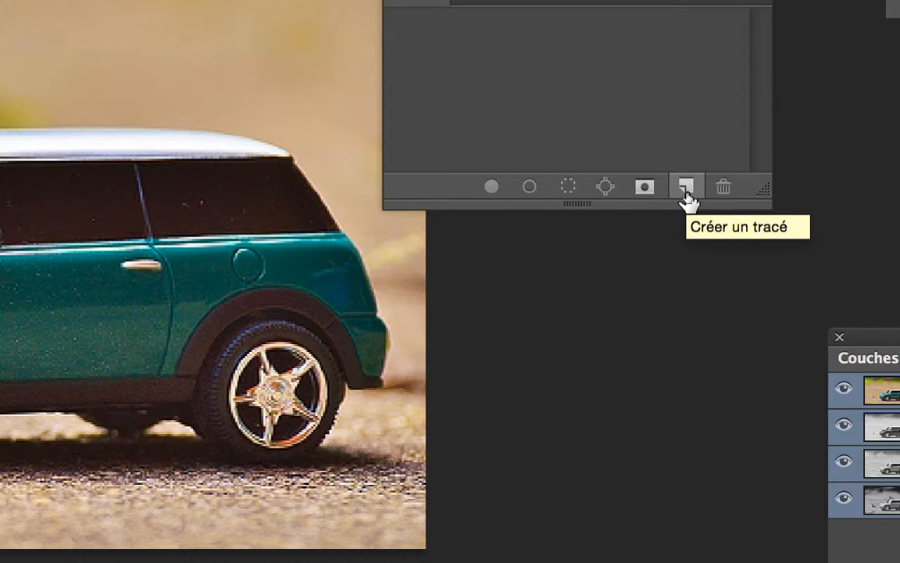
click(685, 194)
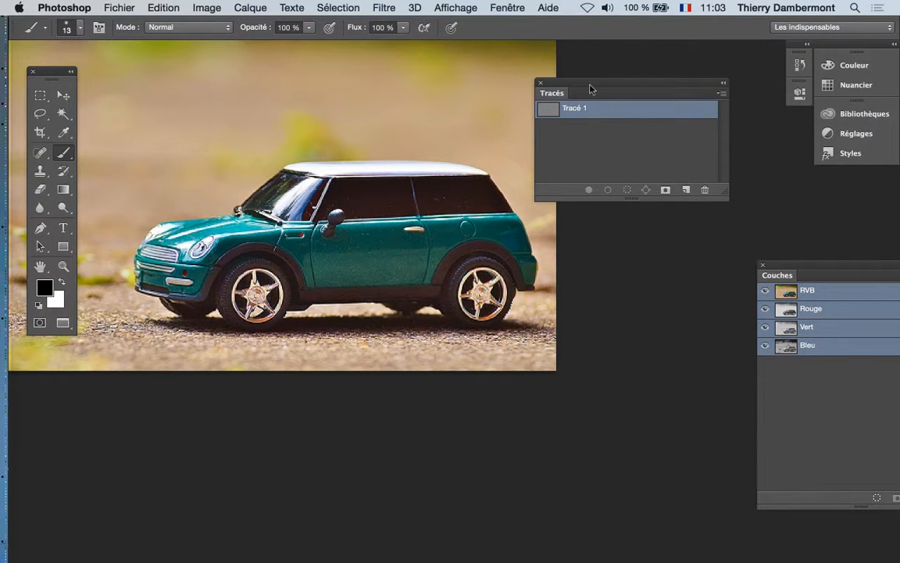
drag(581, 86, 630, 95)
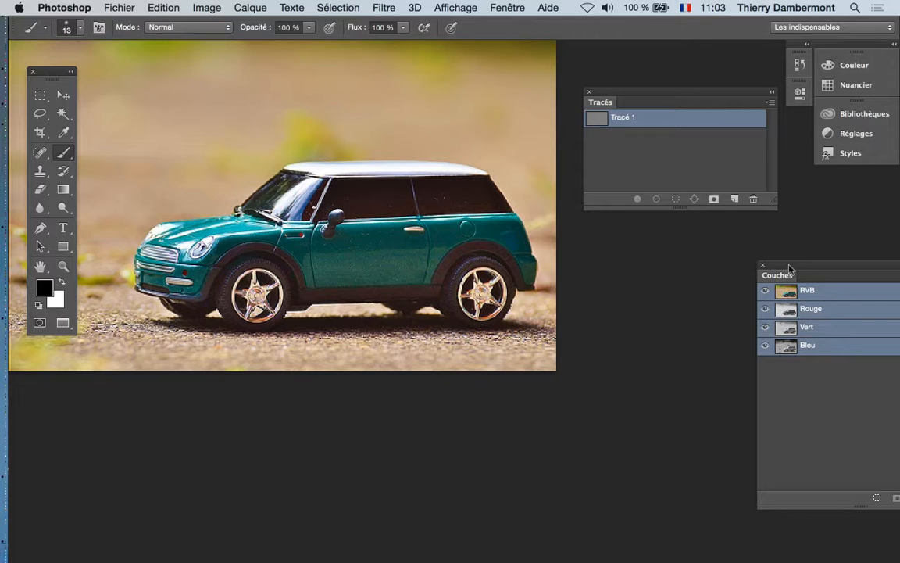
Place the Couches panel below the Tracés panel and hide the Vert channel, leaving Rouge and Bleu visible.
drag(790, 270, 632, 244)
click(609, 302)
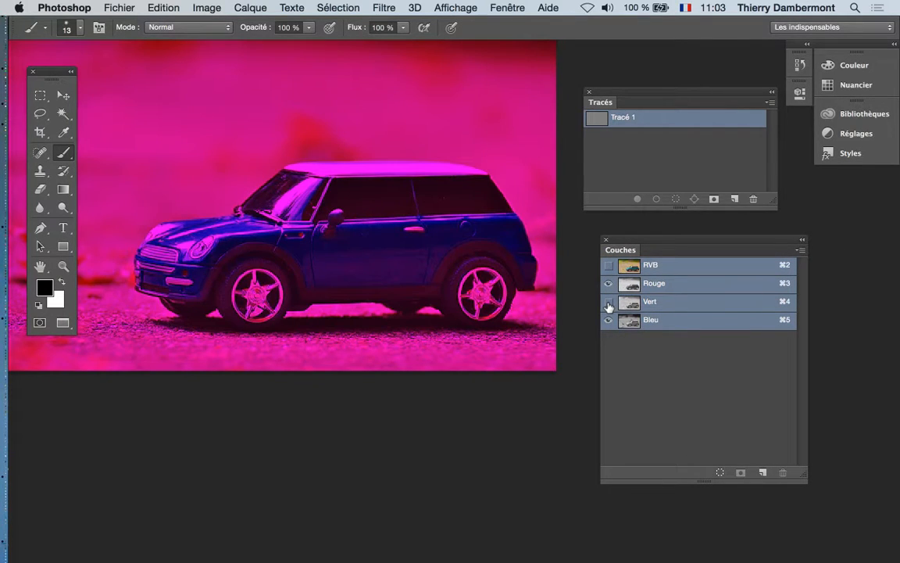
click(609, 303)
click(609, 303)
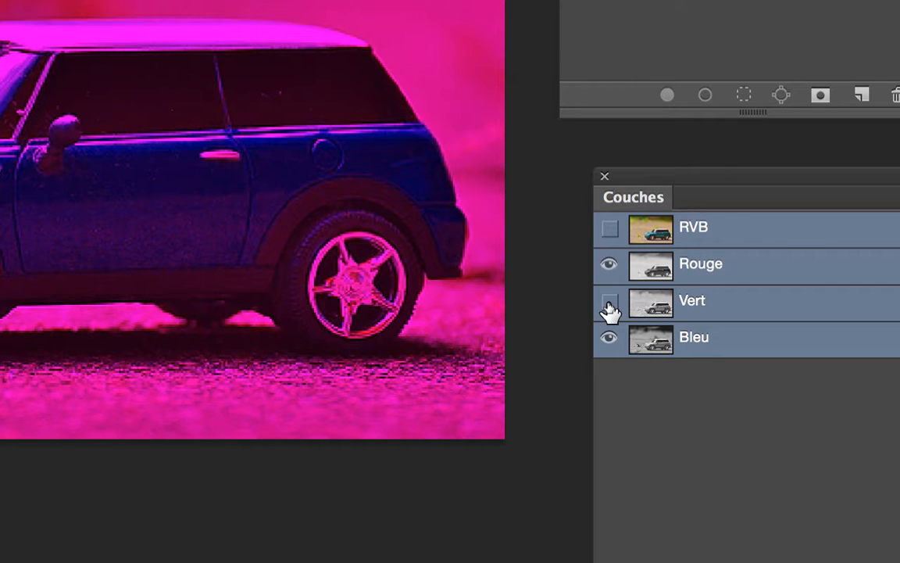
click(609, 303)
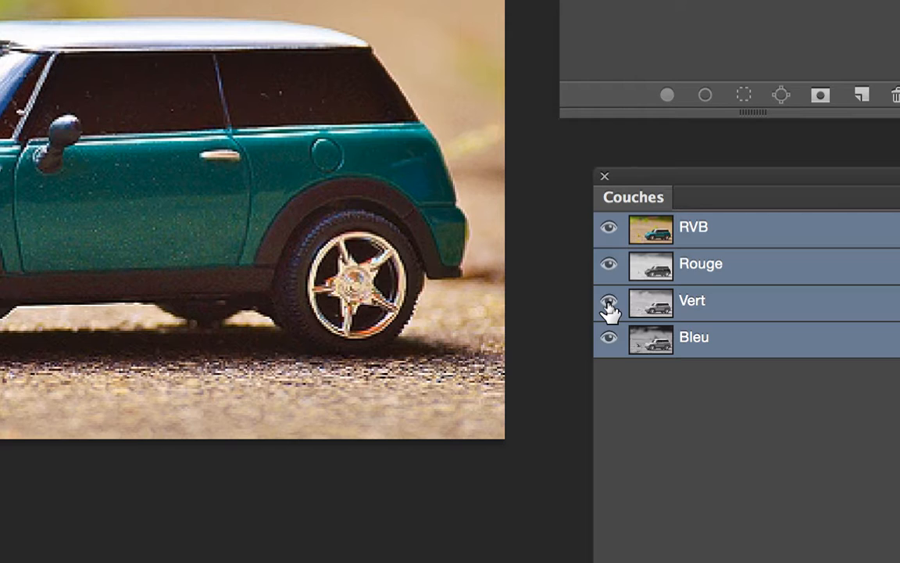
click(609, 302)
click(609, 302)
click(609, 302)
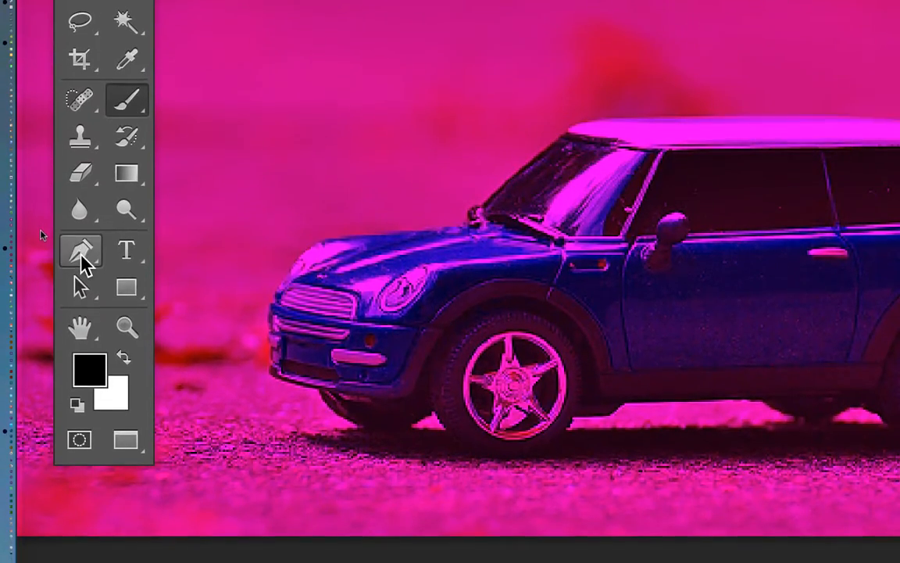
With the Pen tool (Outil Plume), trace the car's bonnet and windscreen up to the front edge of the roof.
click(80, 334)
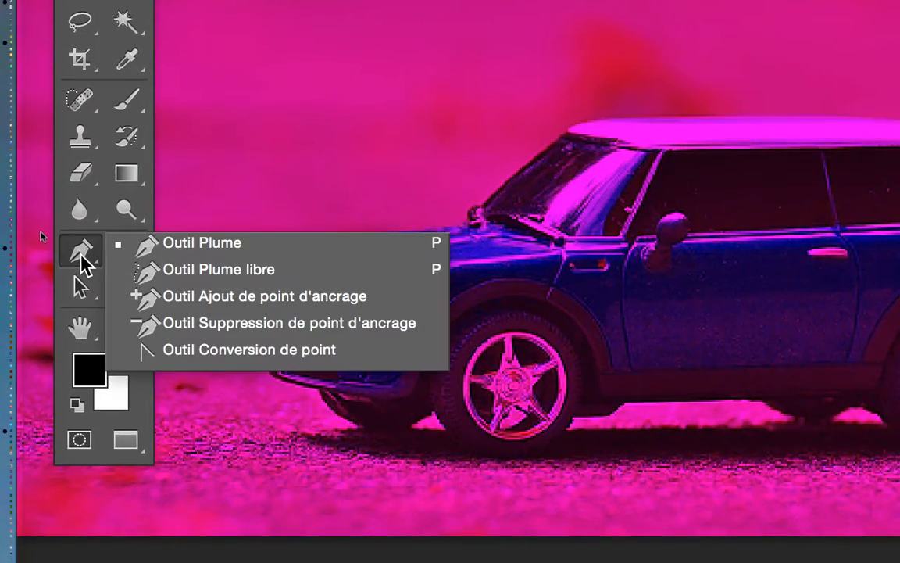
click(147, 244)
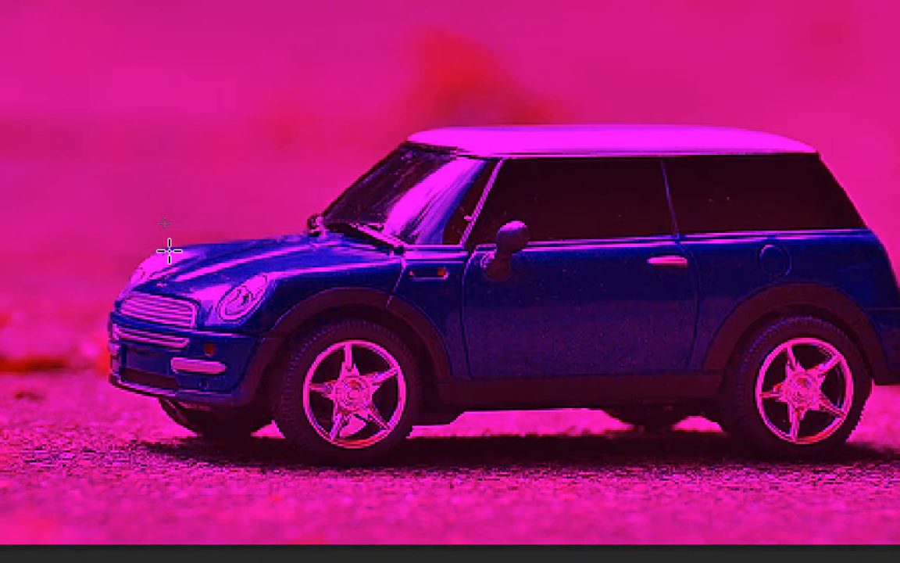
click(169, 250)
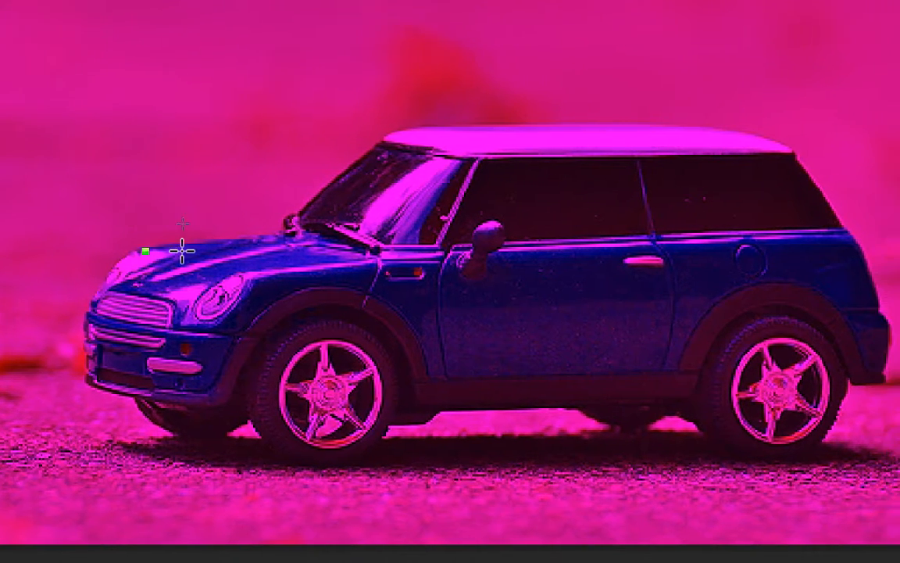
drag(216, 246, 219, 247)
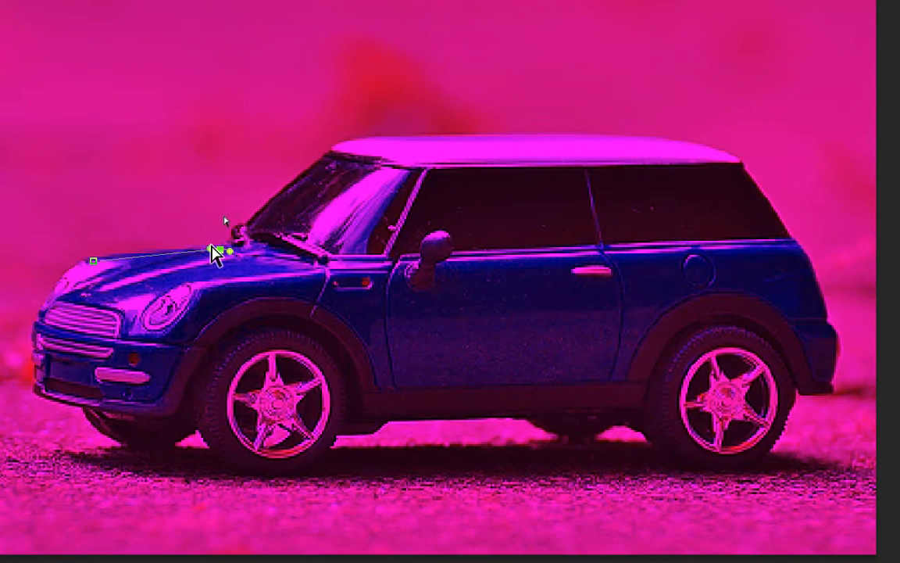
drag(211, 246, 187, 248)
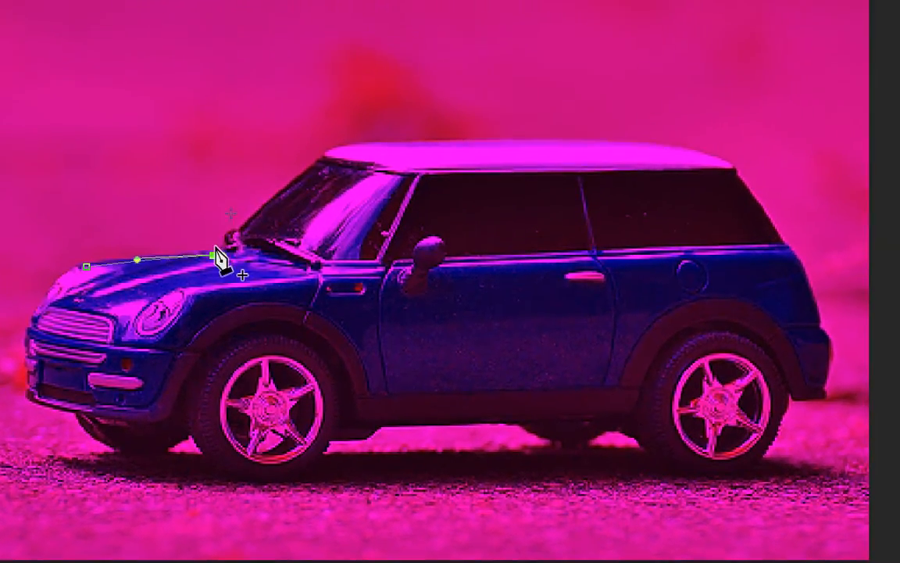
drag(287, 229, 296, 217)
drag(227, 243, 269, 230)
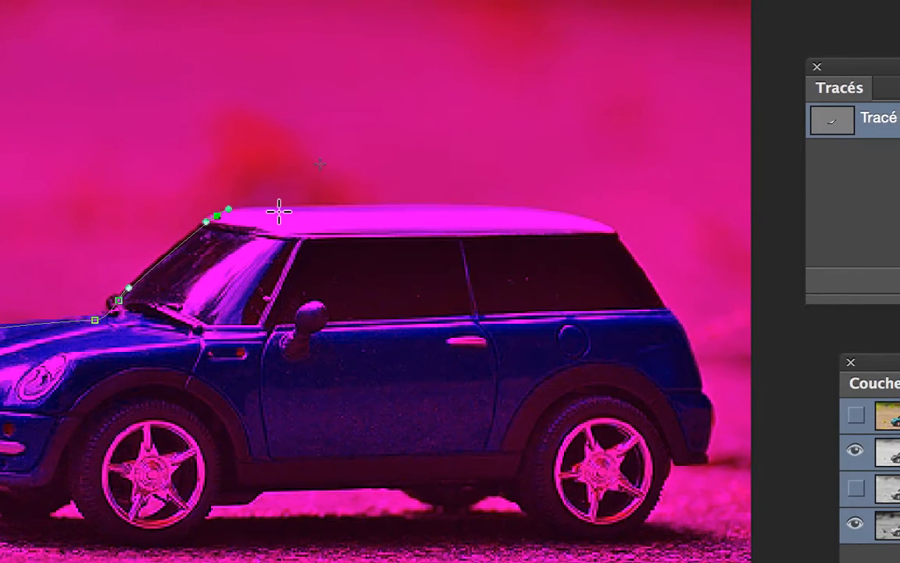
Continue the path along the roof, down the rear window and body to the top of the rear bumper, curving the last segment to fit.
click(318, 206)
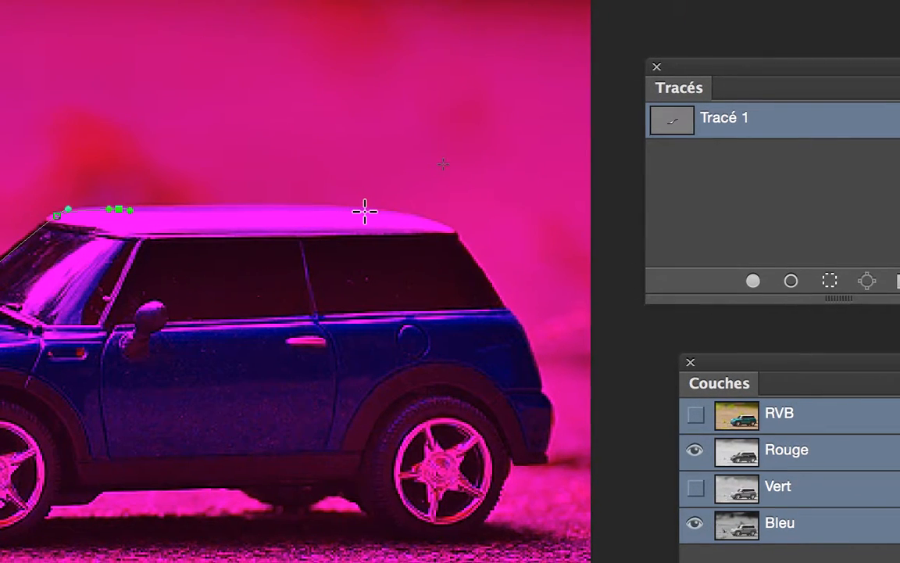
drag(370, 213, 382, 222)
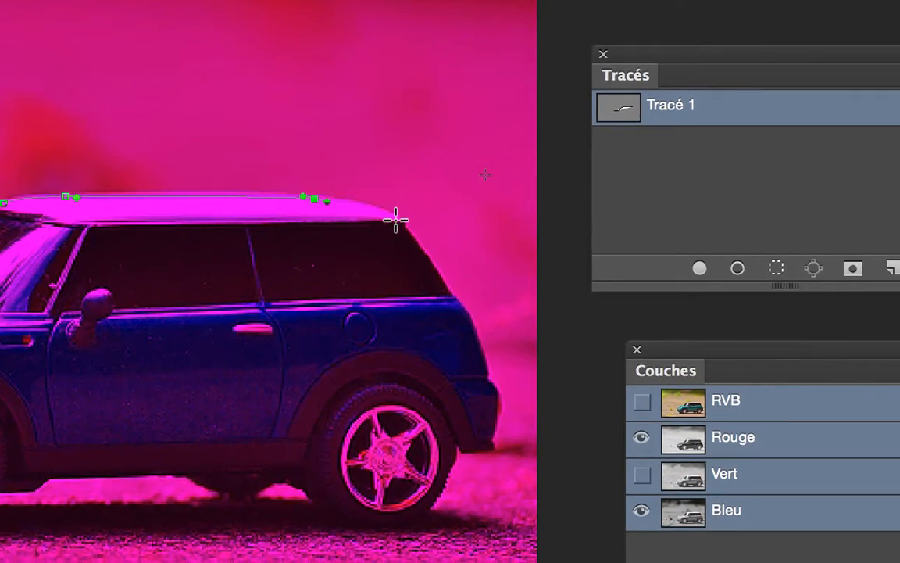
drag(441, 232, 447, 241)
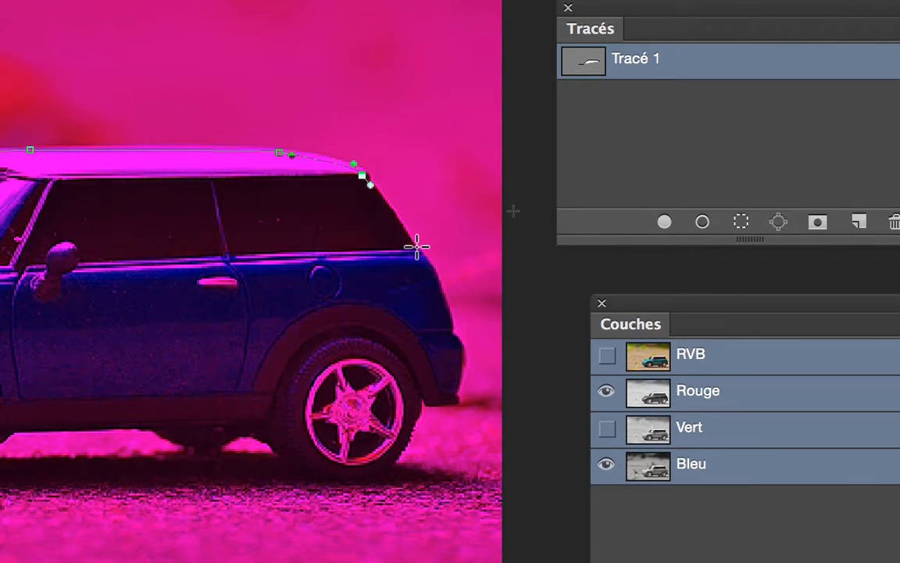
click(445, 293)
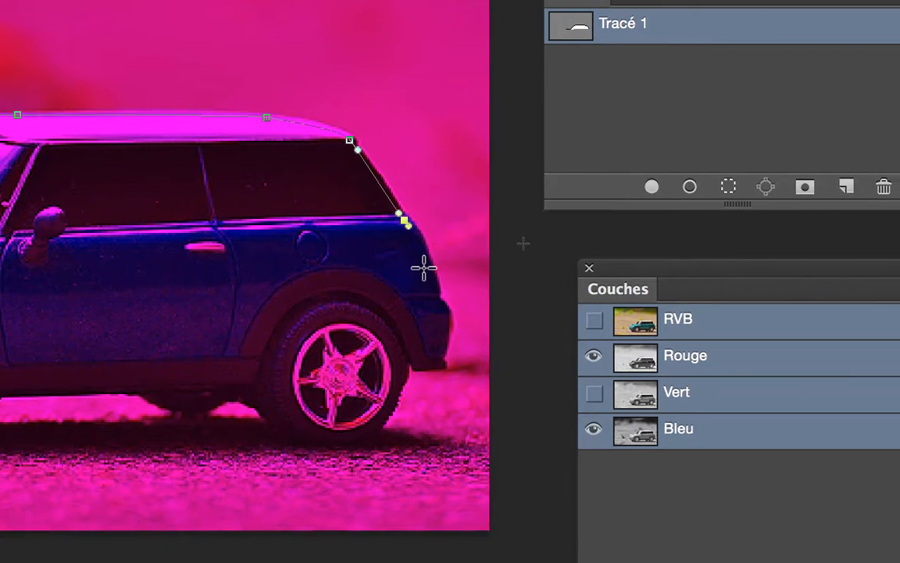
click(429, 280)
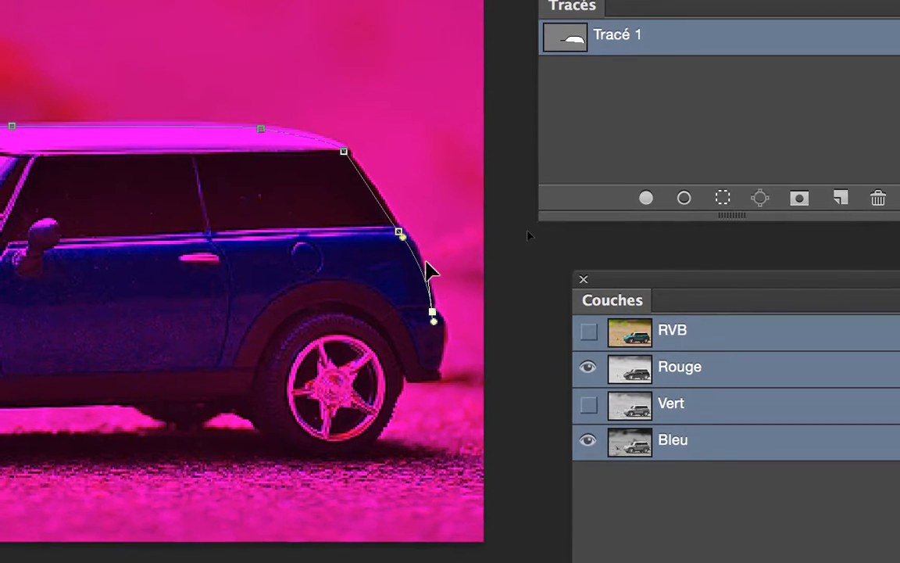
drag(426, 263, 422, 254)
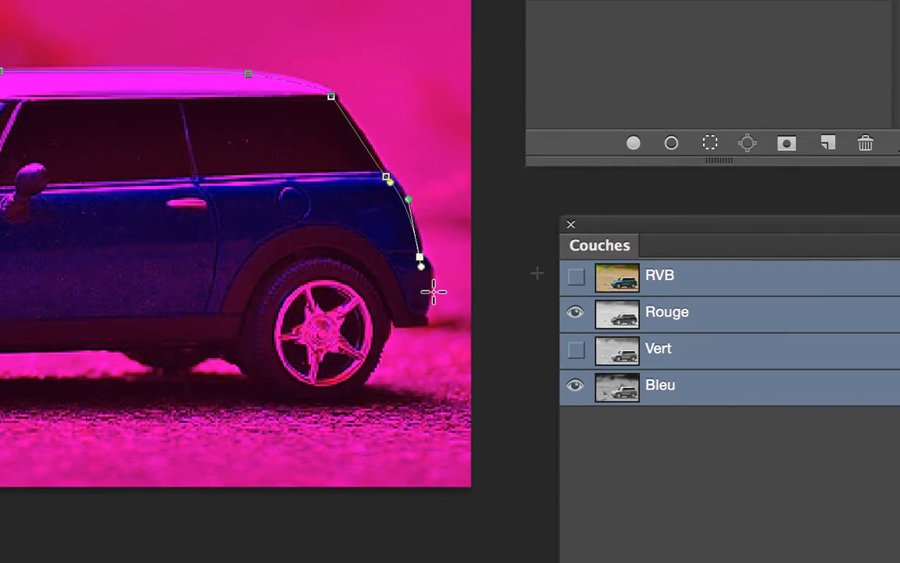
Extend the path around the rear bumper to the rear tyre and redirect its outgoing handle down along the tyre.
mouse_move(432, 295)
mouse_down()
mouse_move(425, 307)
mouse_move(434, 277)
mouse_up()
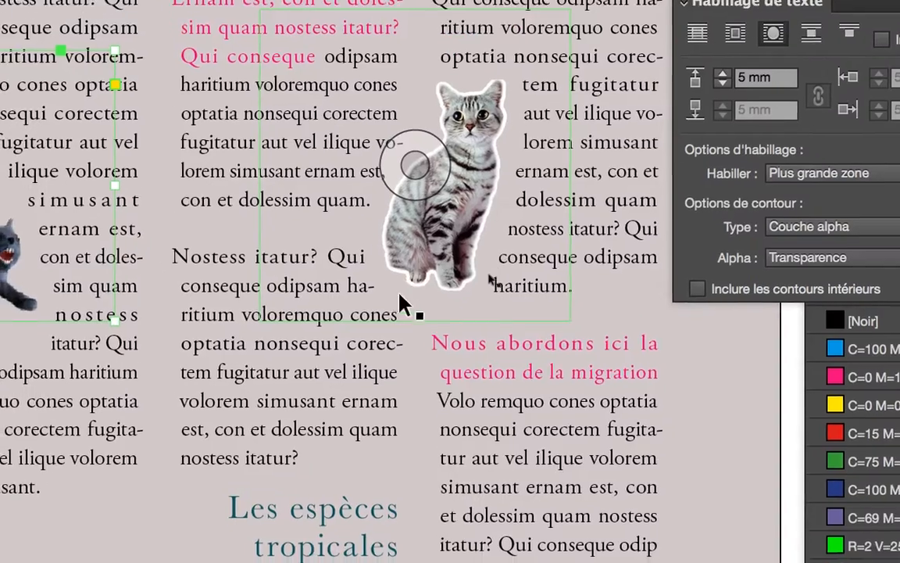
key(super+Tab)
click(287, 305)
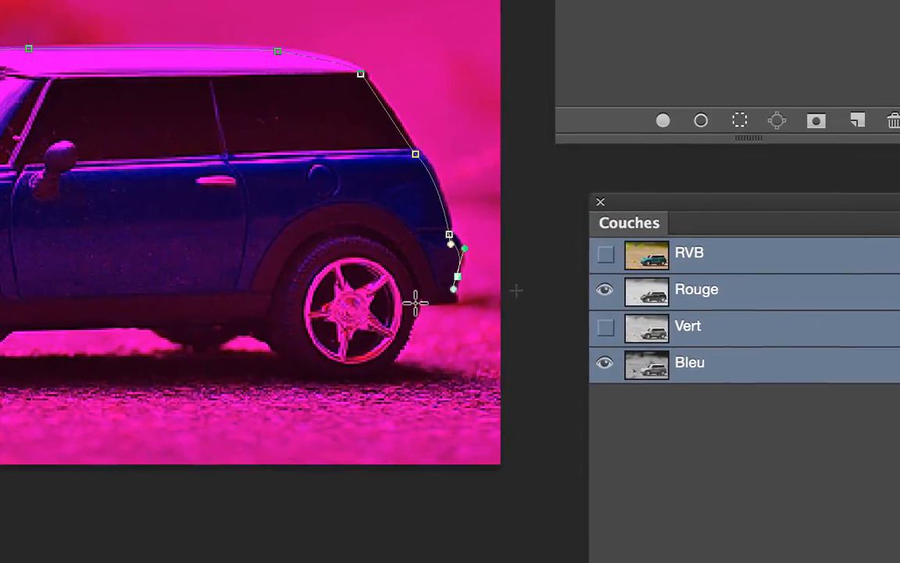
drag(680, 315, 665, 316)
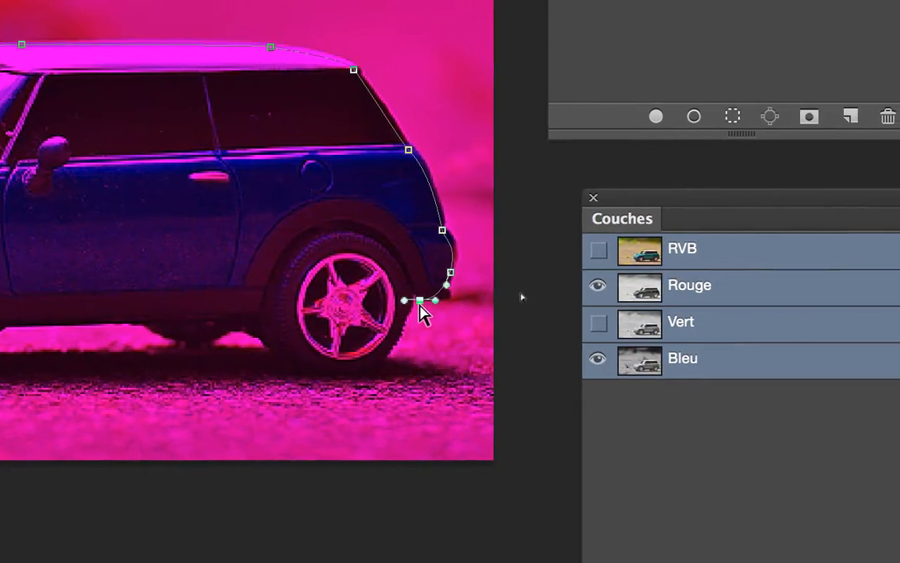
drag(430, 302, 452, 299)
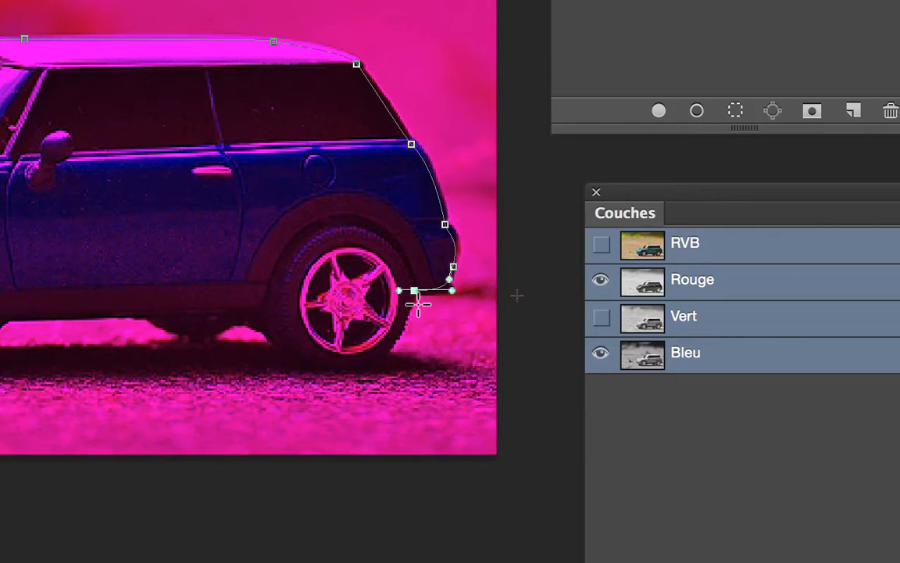
scroll(399, 310, up, 3)
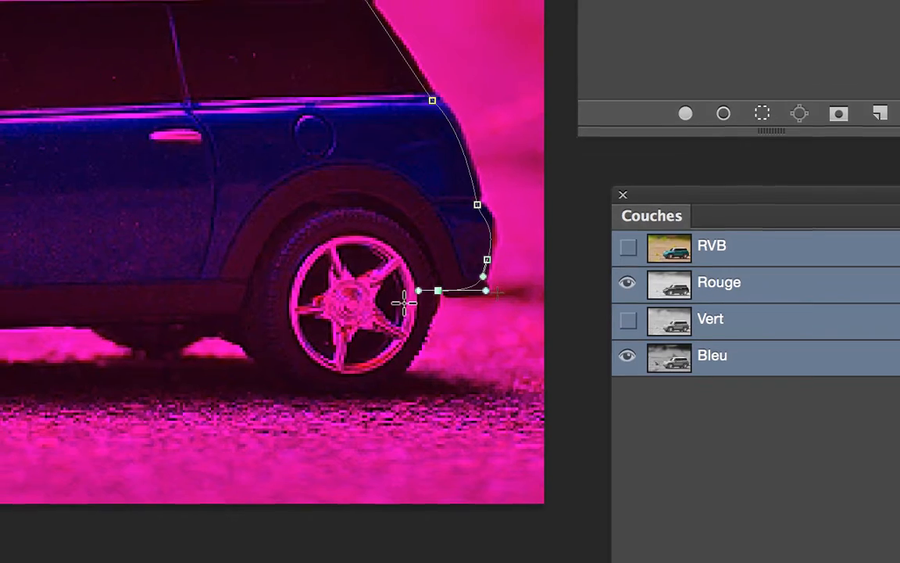
drag(399, 287, 419, 313)
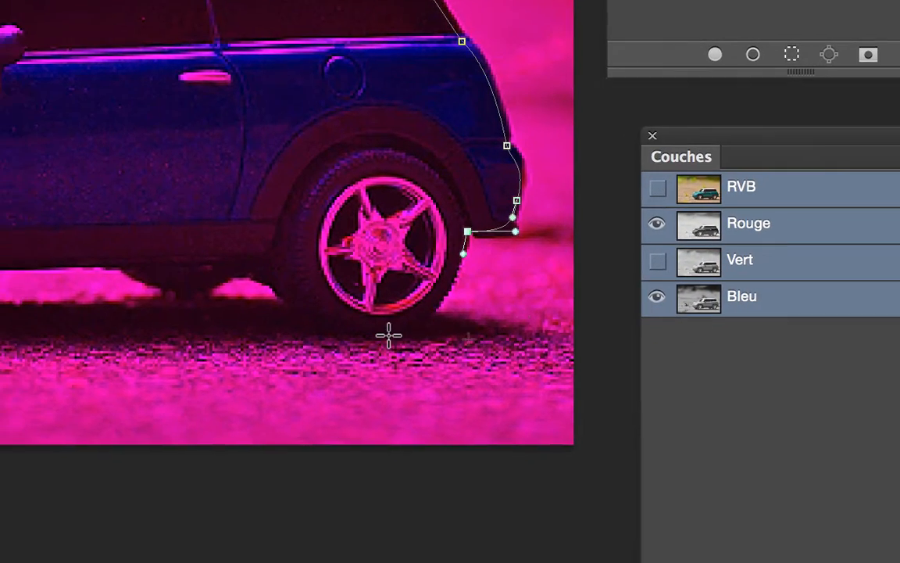
Trace around the underside of the rear wheel and angle the final handle along the car's sill.
drag(324, 392, 306, 391)
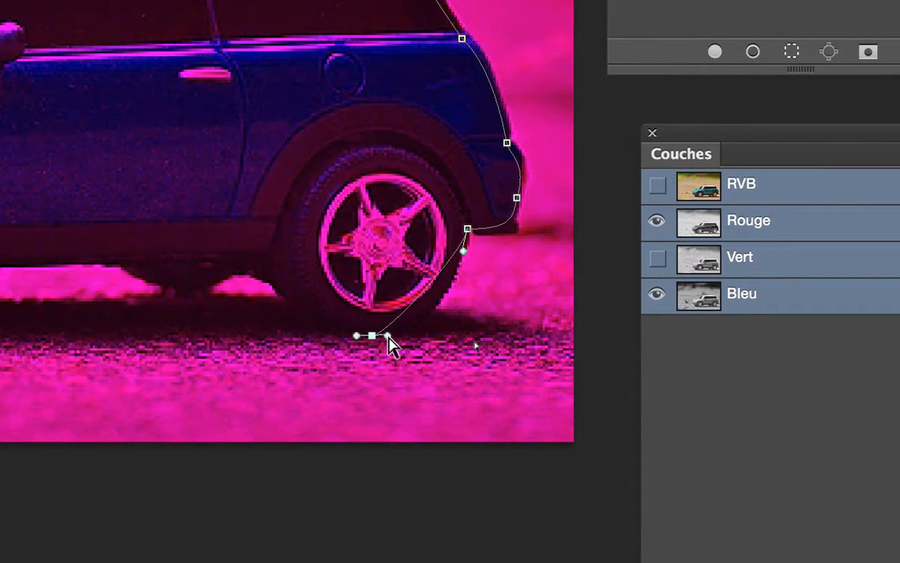
drag(408, 337, 456, 335)
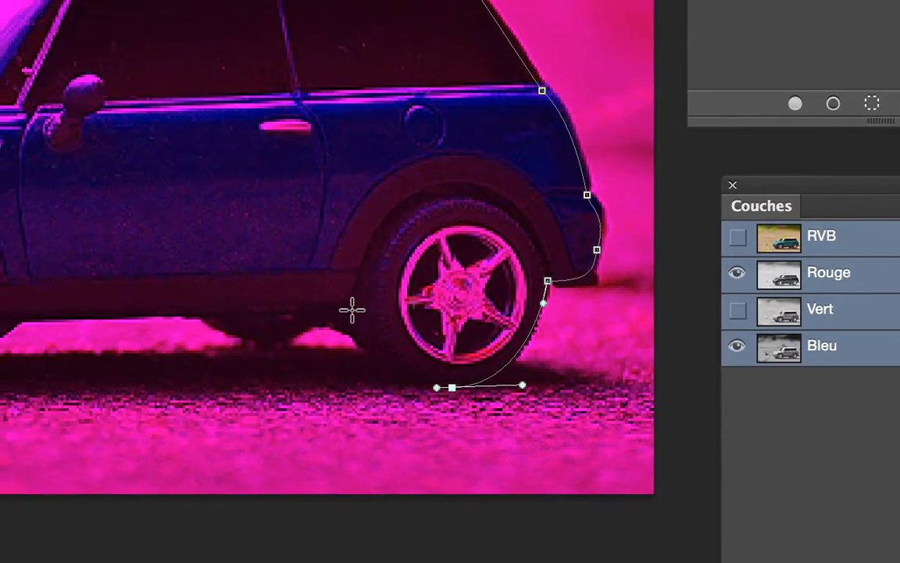
drag(236, 260, 232, 254)
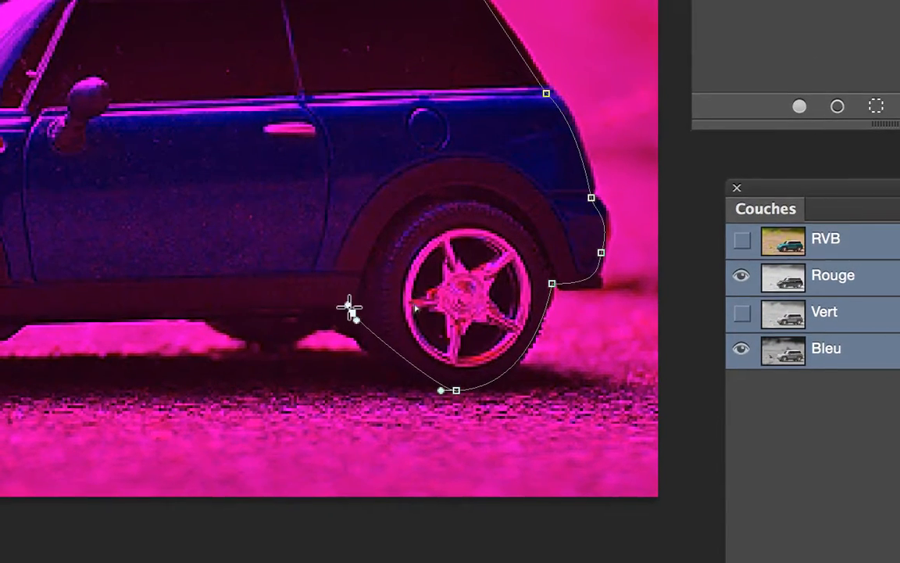
drag(349, 308, 375, 392)
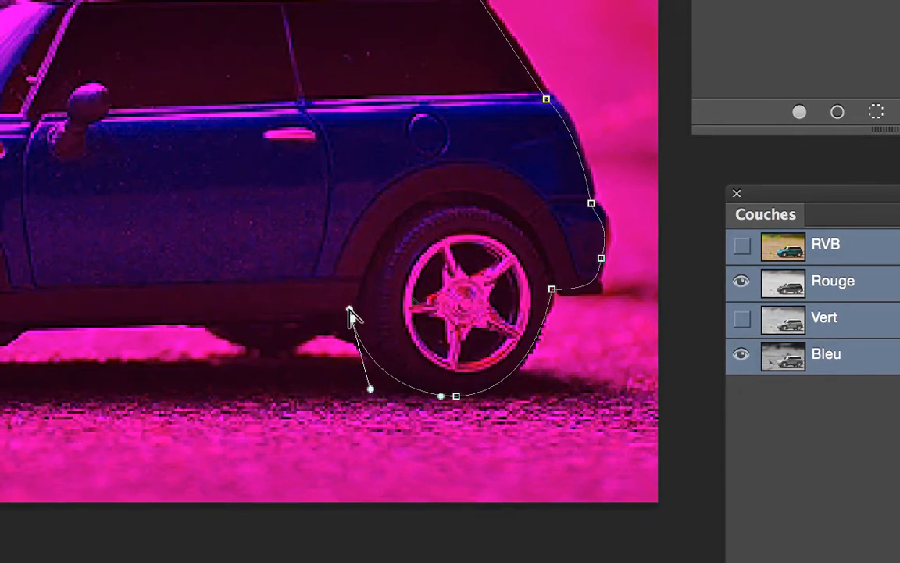
drag(335, 256, 319, 255)
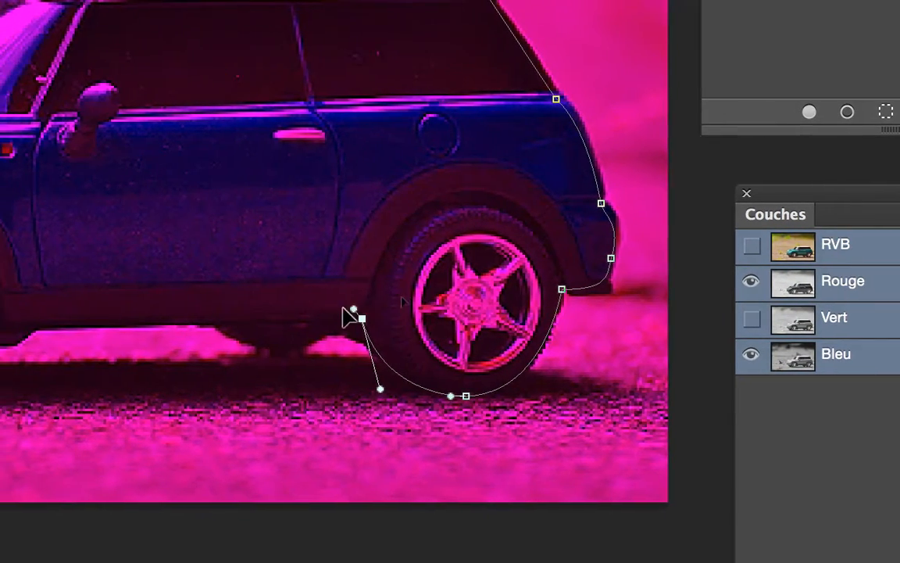
mouse_move(342, 308)
mouse_down()
mouse_move(311, 330)
mouse_move(333, 319)
mouse_up()
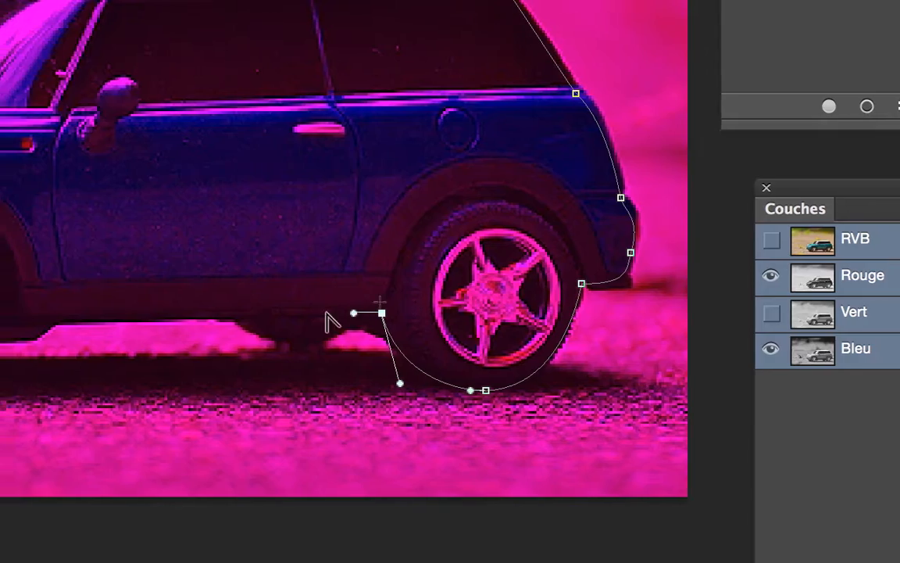
Trace the sill, both front wheels and the front bumper, bringing the path back up to the bonnet to complete the car's outline.
click(219, 314)
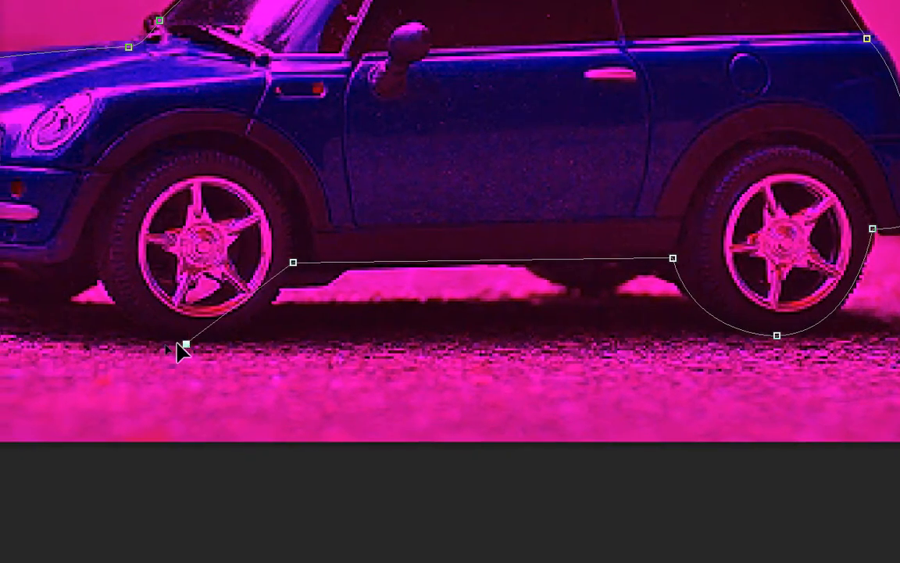
drag(185, 350, 268, 350)
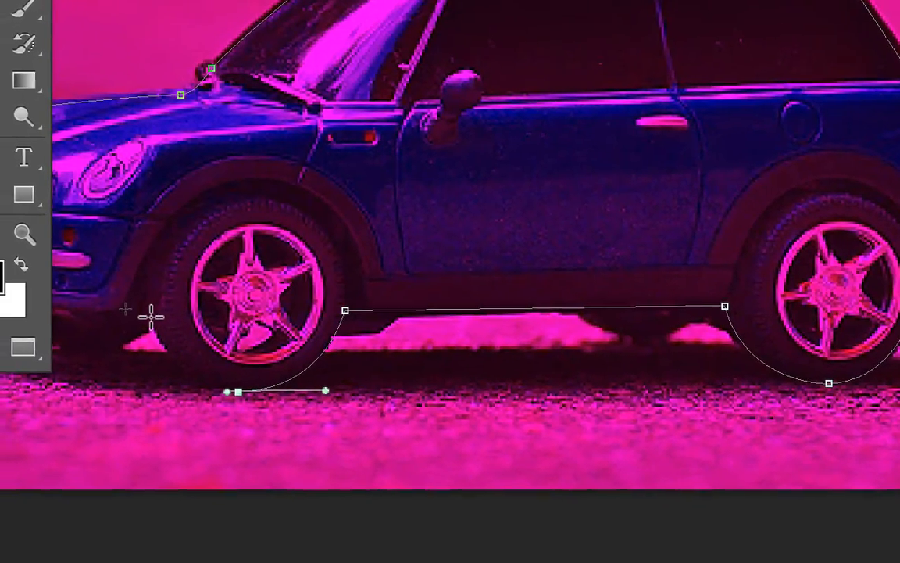
drag(47, 272, 312, 273)
drag(279, 318, 220, 321)
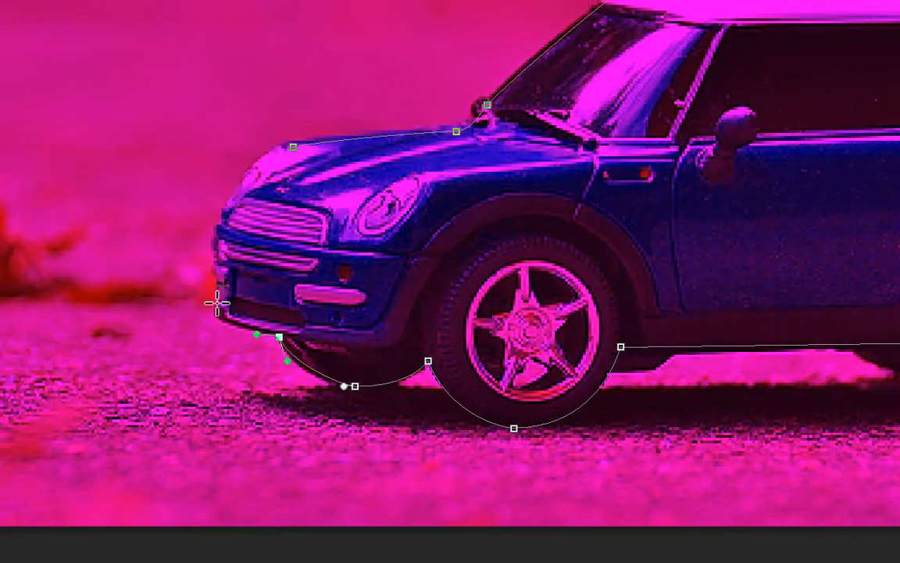
click(216, 298)
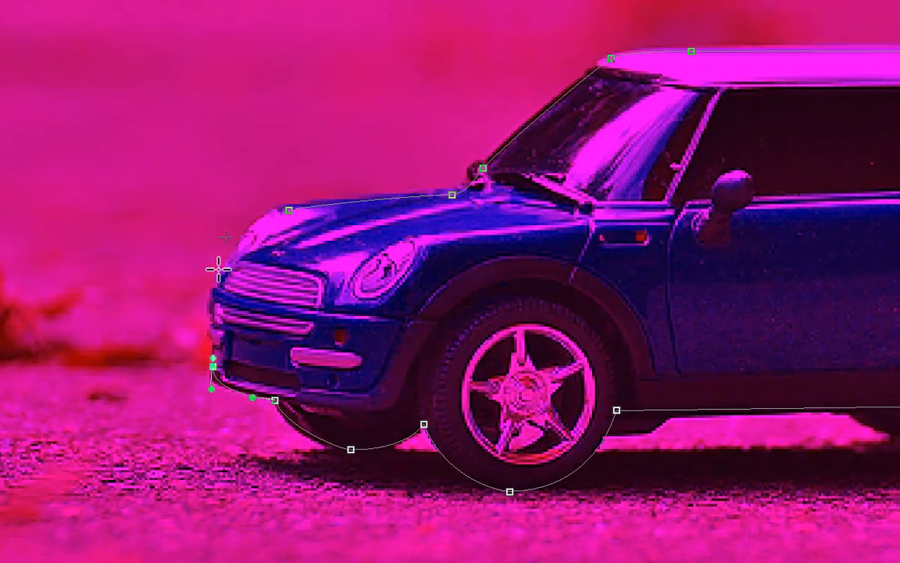
drag(218, 269, 277, 250)
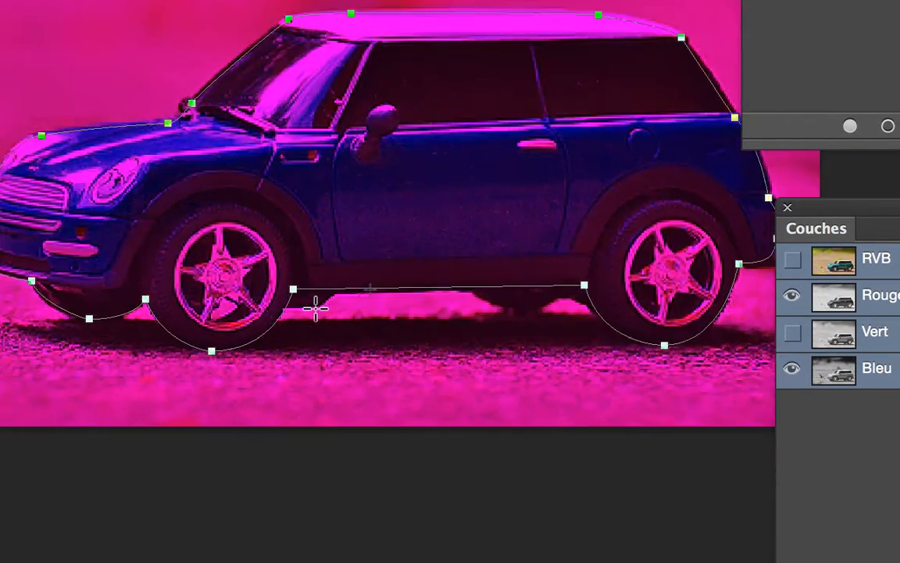
scroll(314, 311, down, 2)
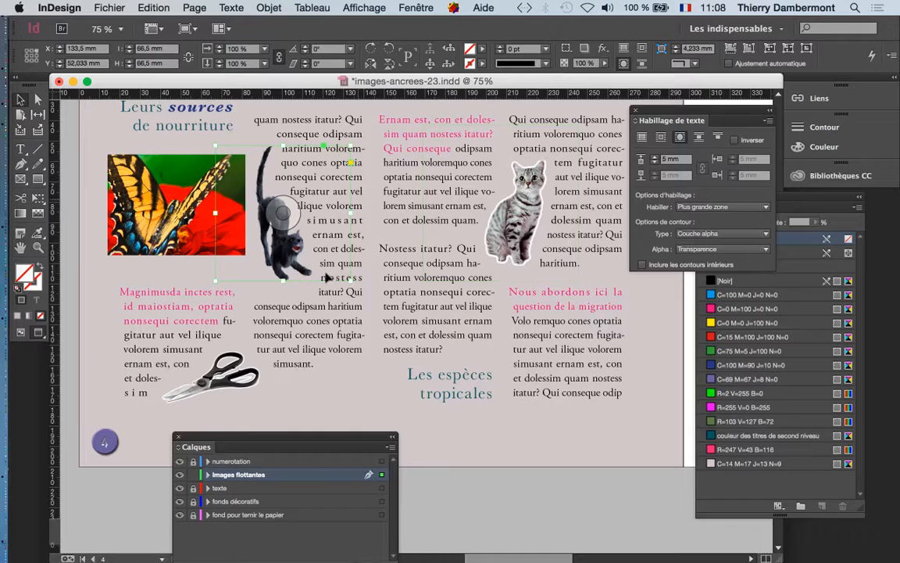
key(super+Tab)
key(super+Tab)
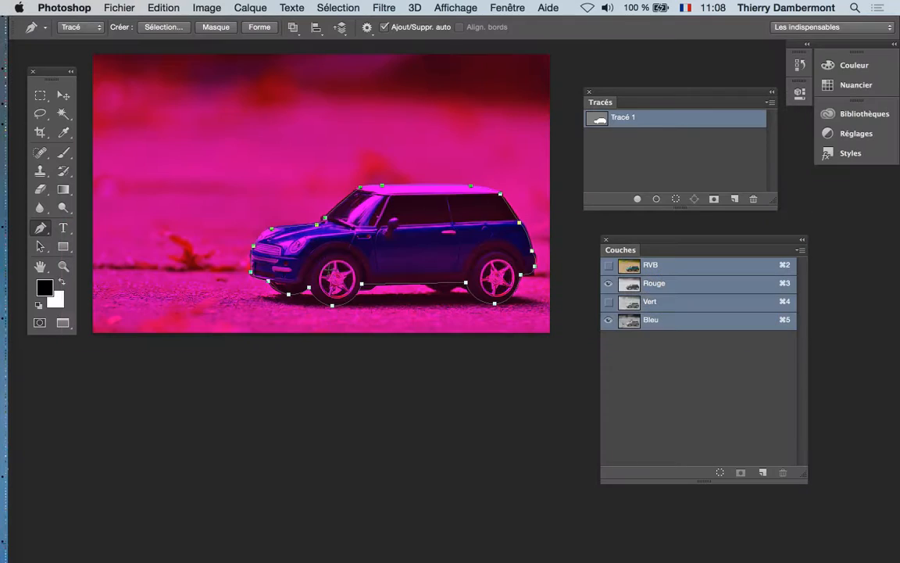
Turn the green channel's visibility back on and save the image as a JPEG, replacing green-toy-car-3961x2419_75051.jpg in the Links folder.
click(609, 301)
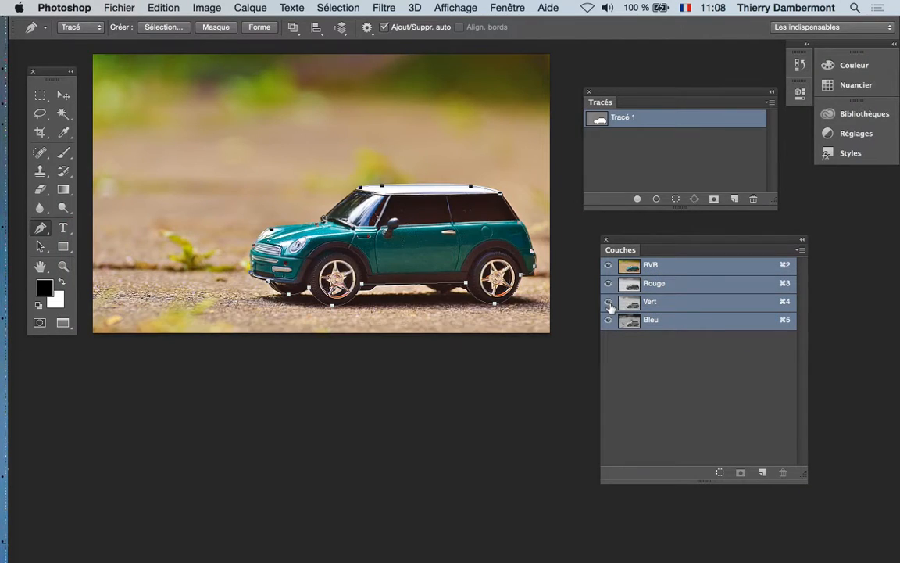
click(119, 8)
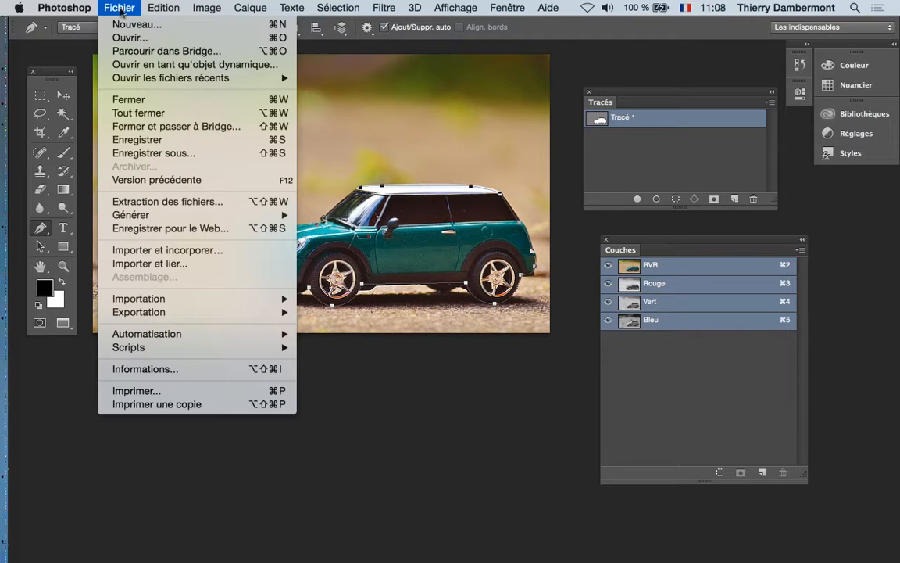
click(150, 154)
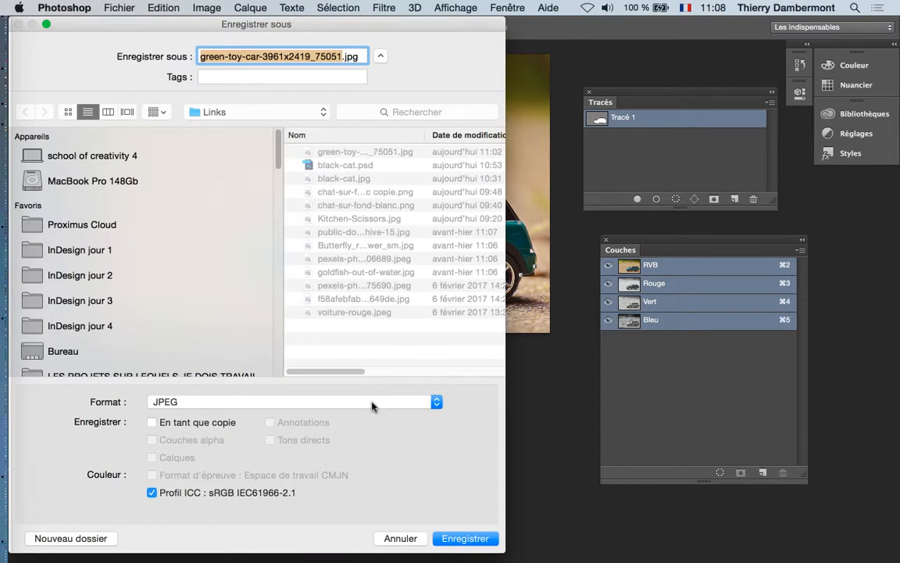
click(463, 539)
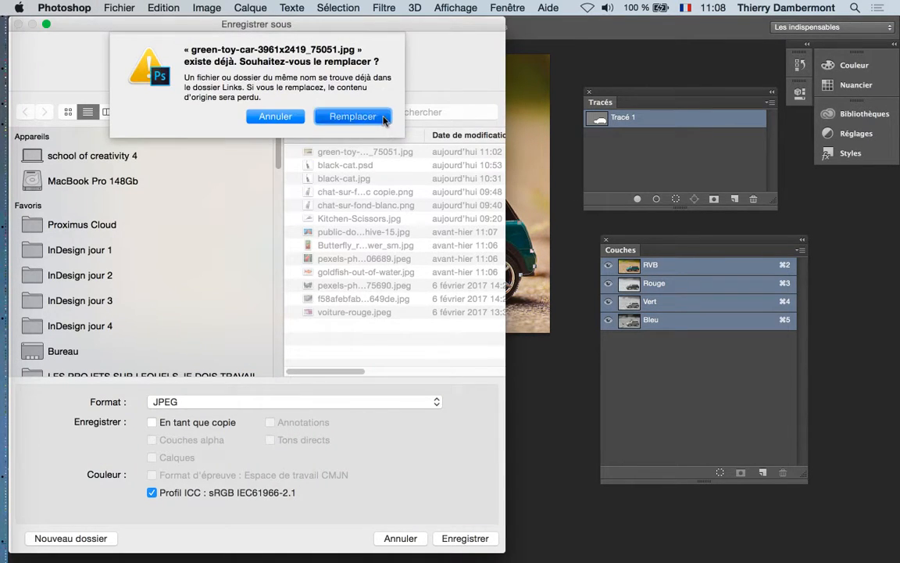
click(385, 119)
click(536, 187)
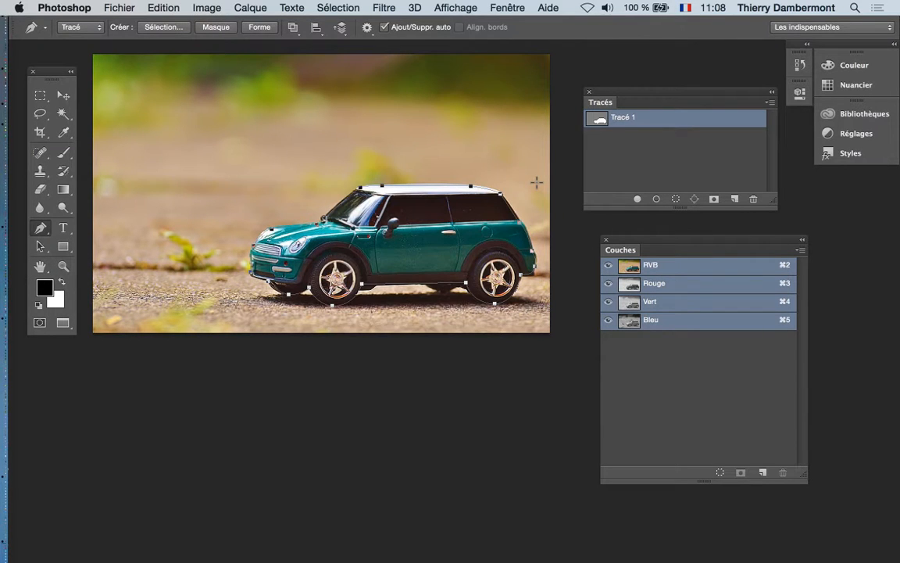
drag(424, 180, 449, 192)
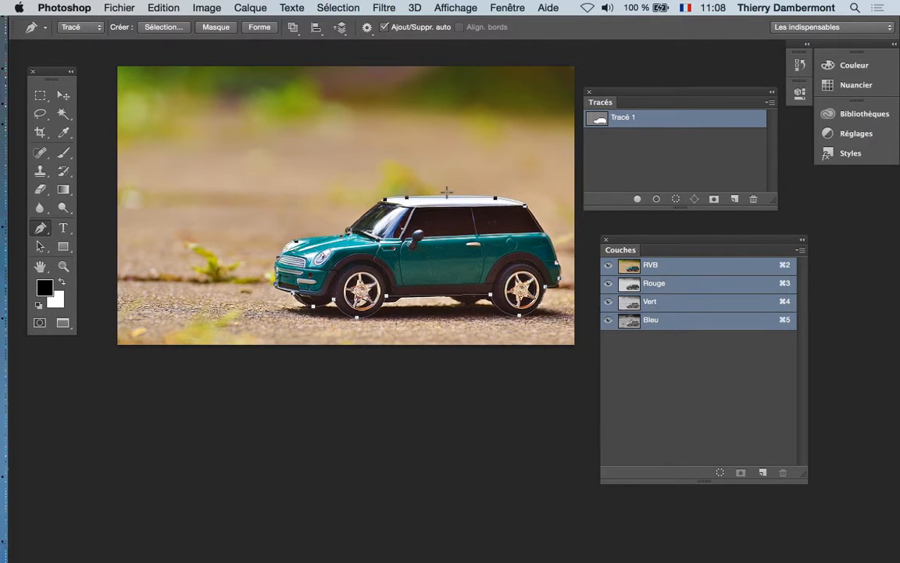